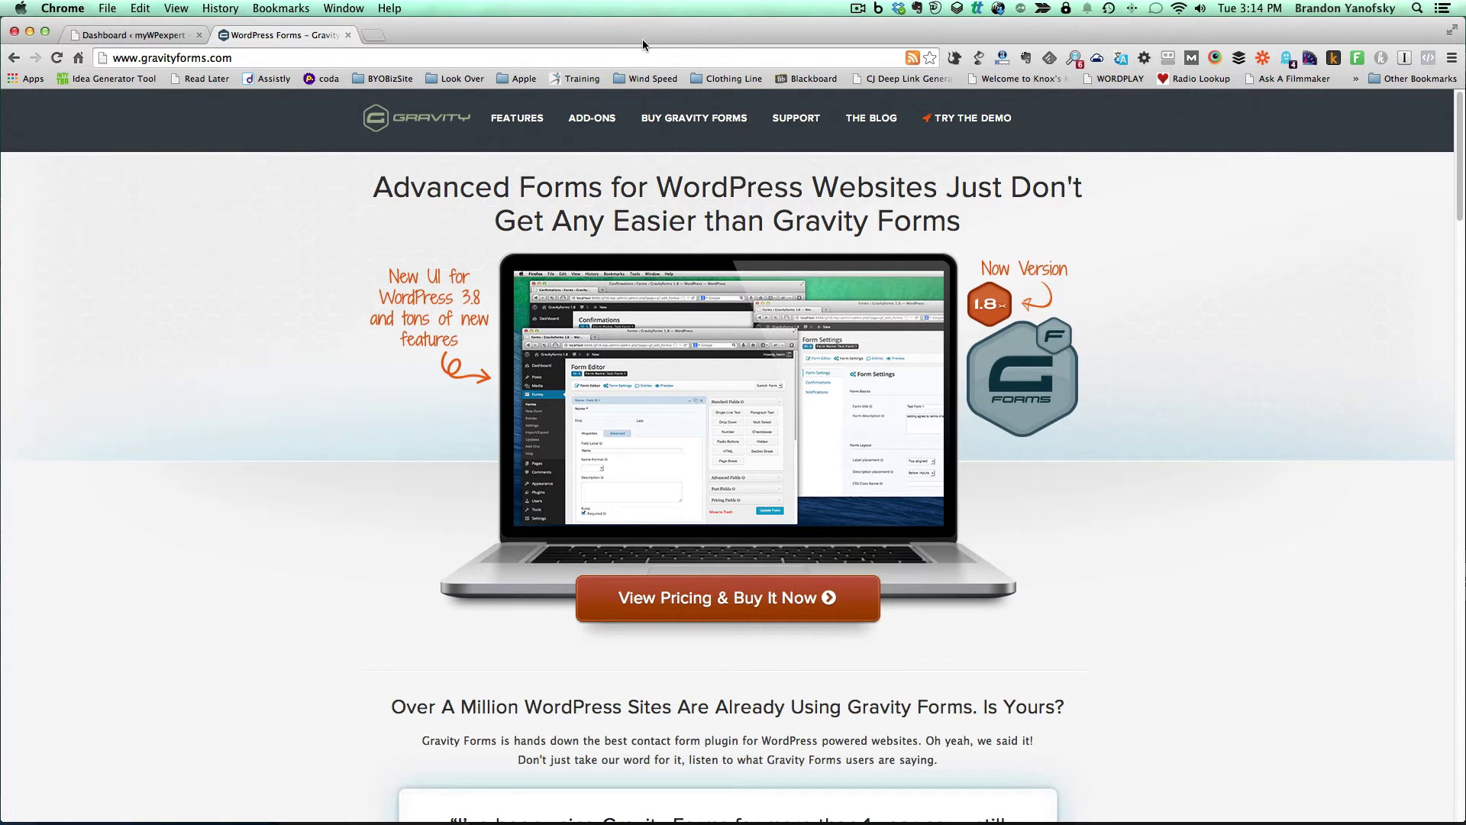
# - Go to the WordPress dashboard and open the Gravity Forms Add-Ons page
pyautogui.click(91, 42)
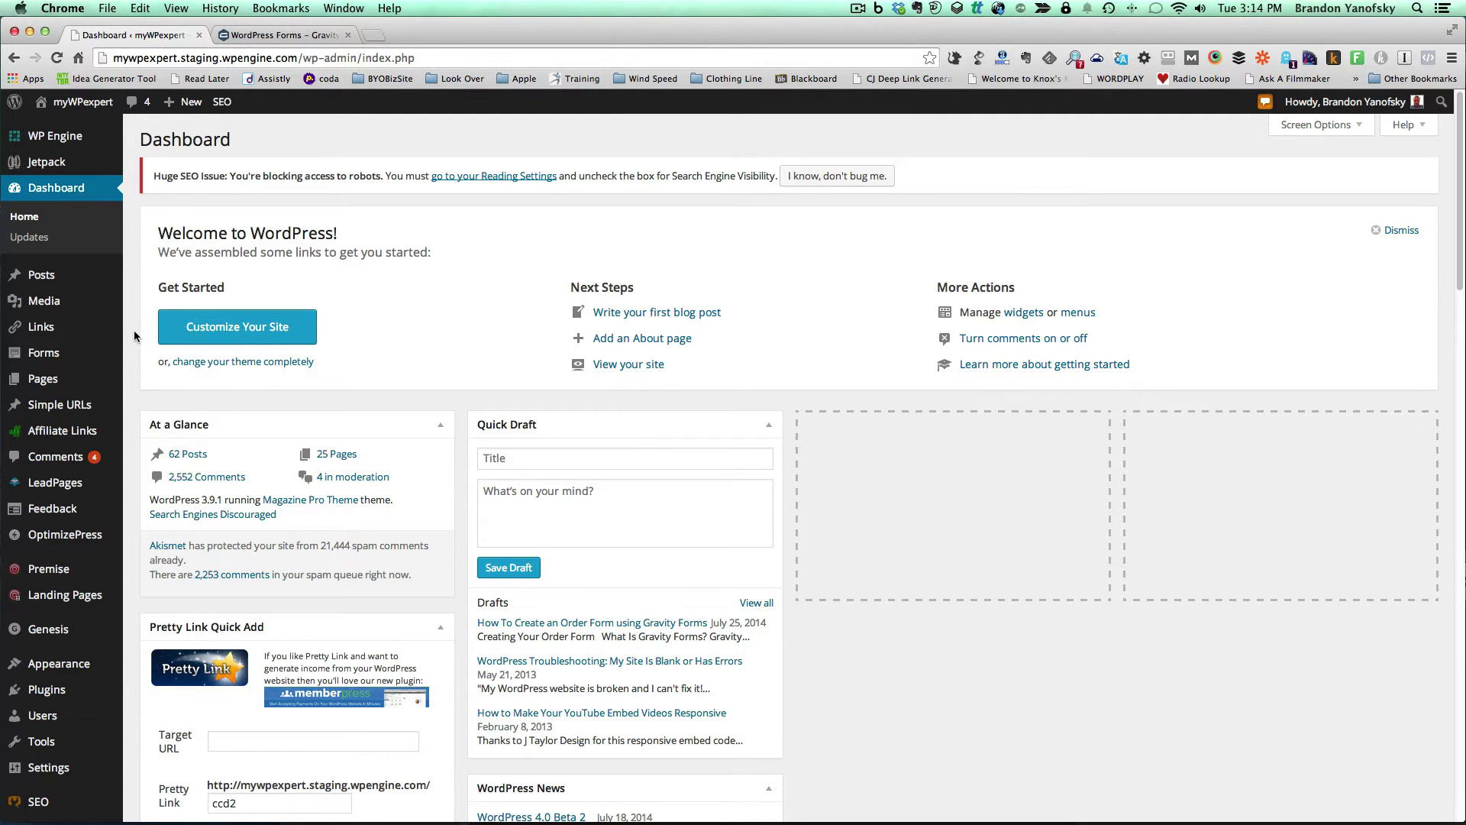
pyautogui.moveTo(80, 355)
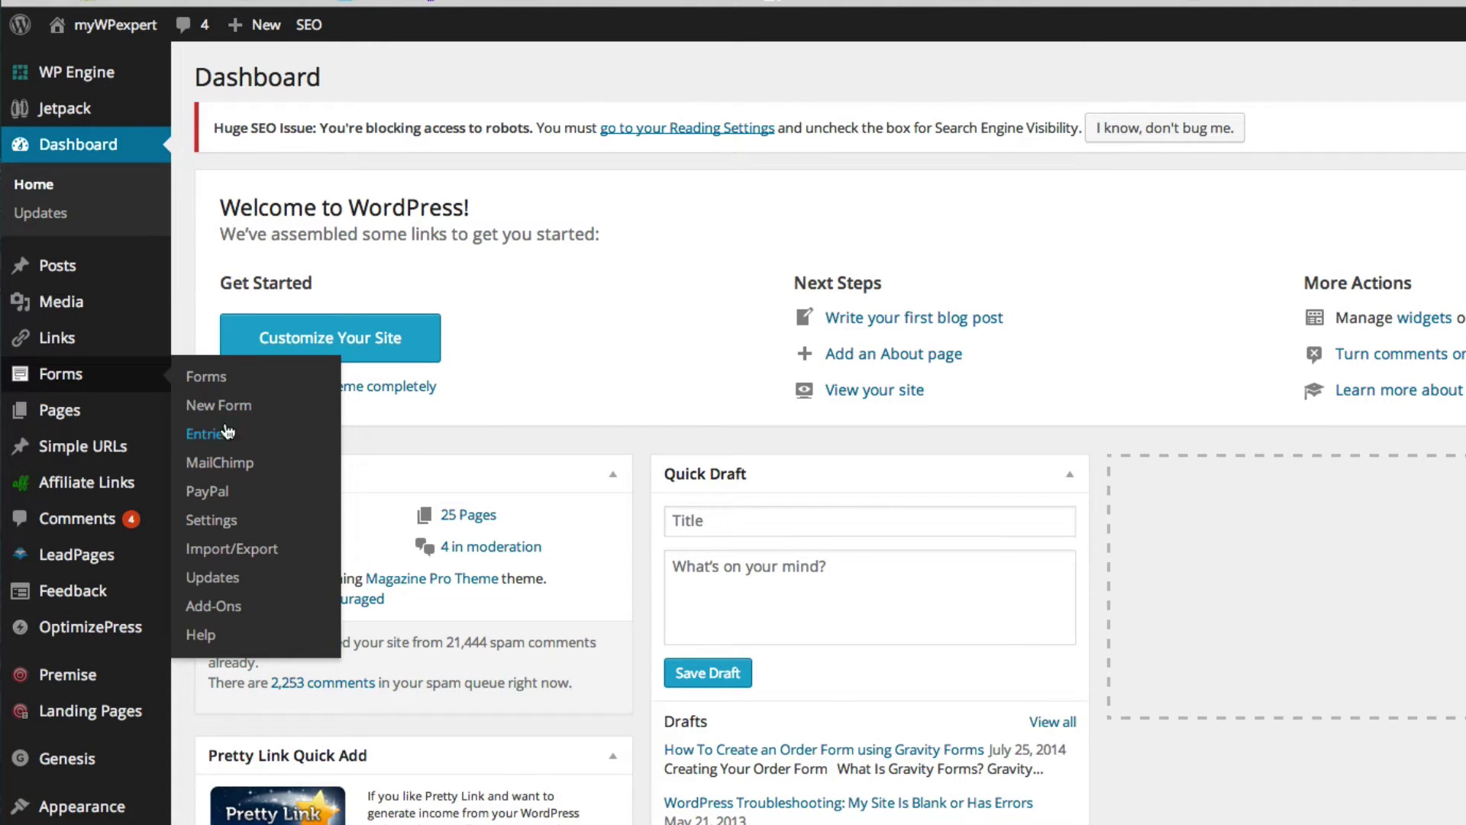
pyautogui.click(233, 611)
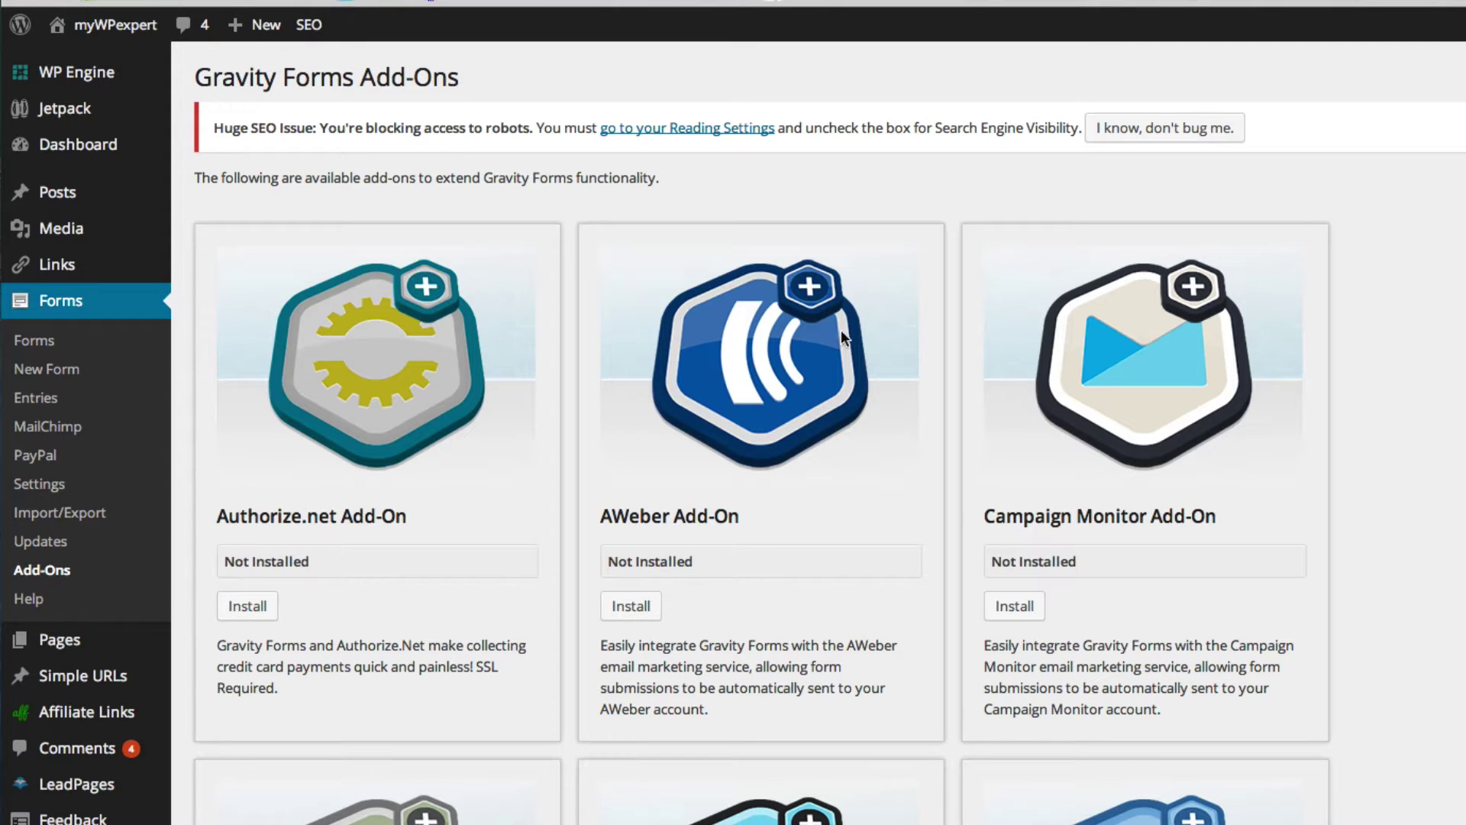
# - Scroll through the add-on cards to confirm the PayPal Add-On is marked Active
pyautogui.scroll(-3, 929, 572)
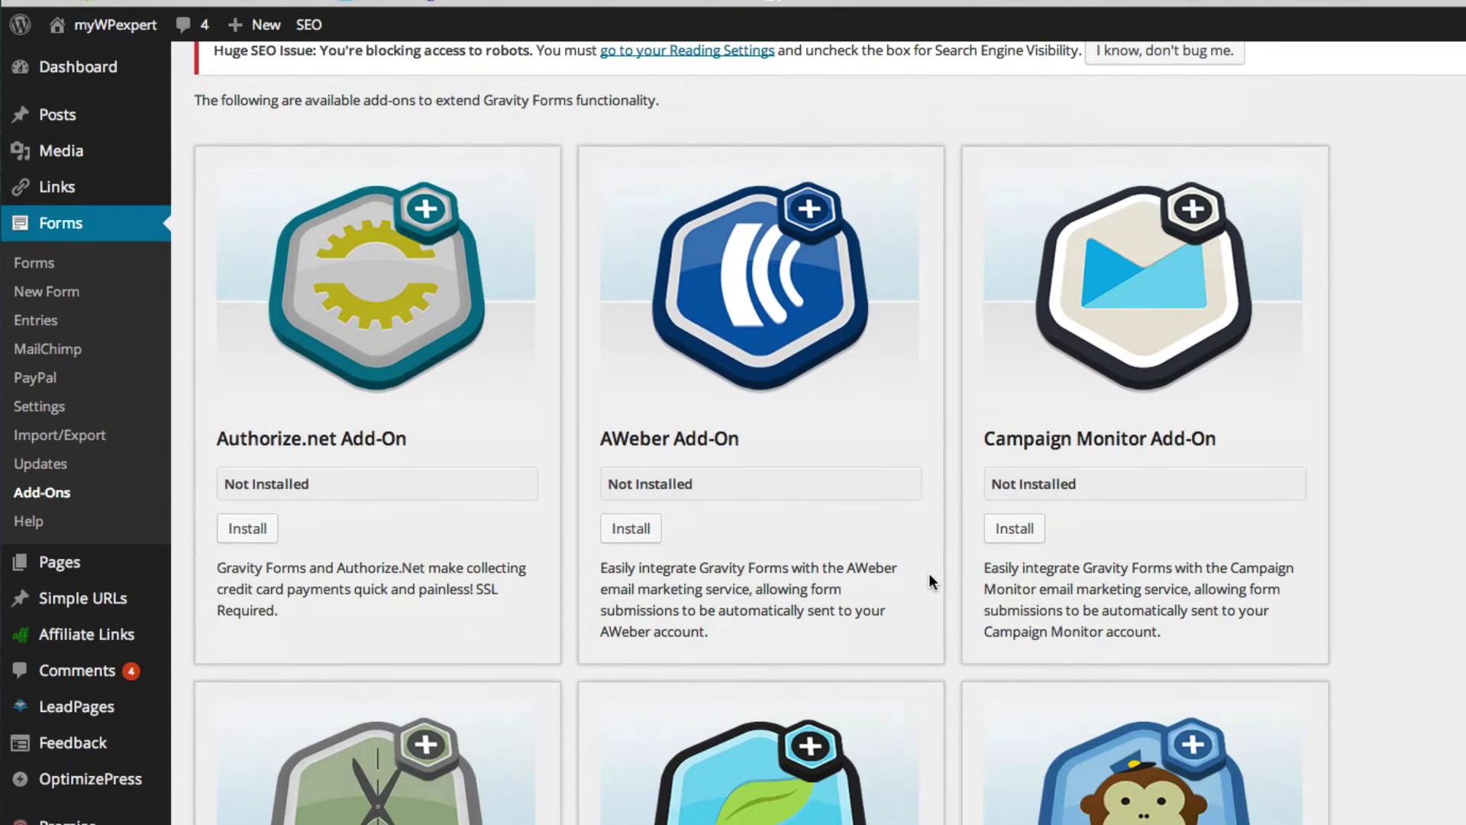
pyautogui.scroll(-1, 924, 584)
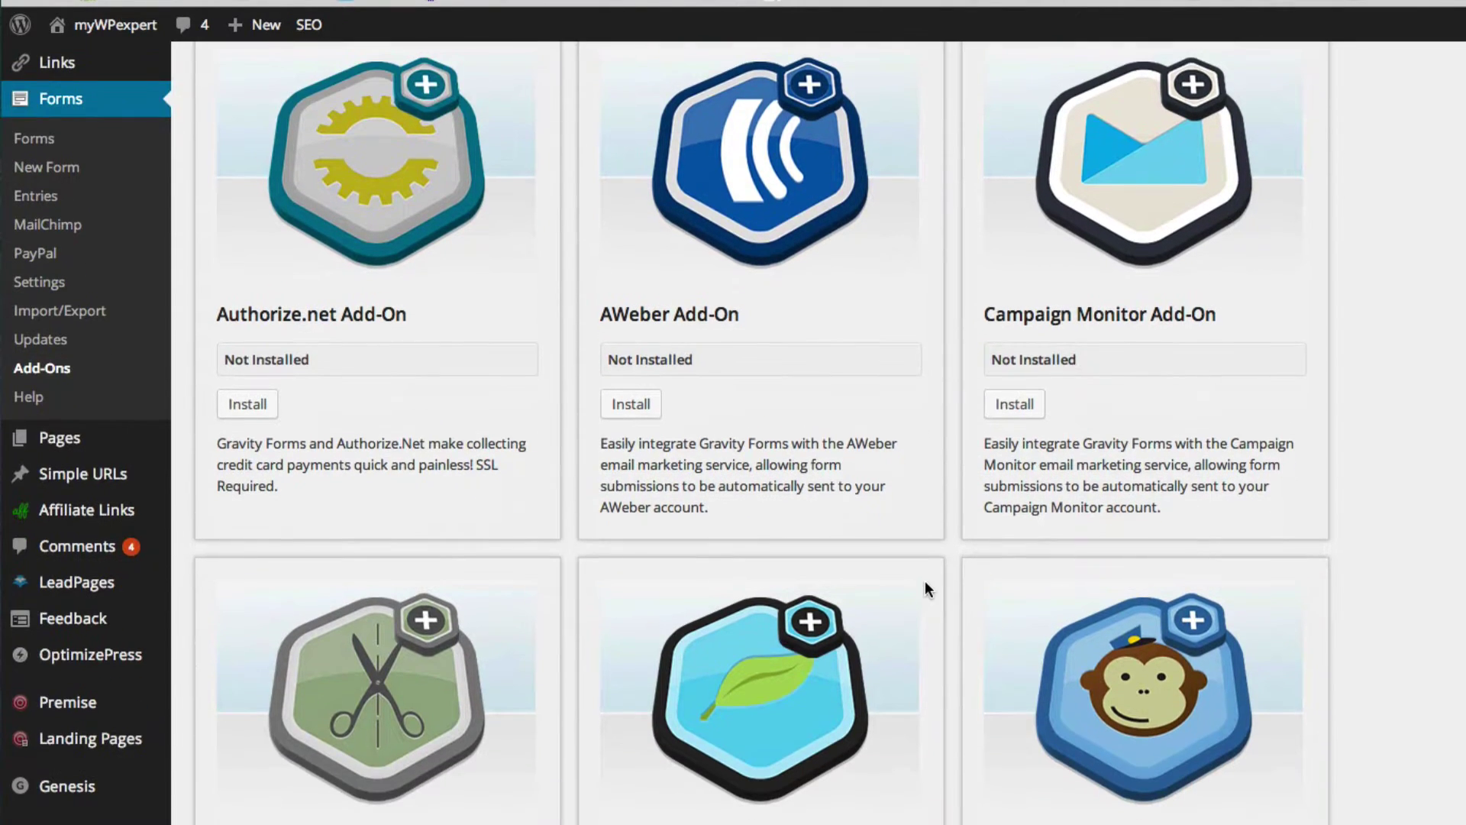
pyautogui.scroll(-5, 926, 582)
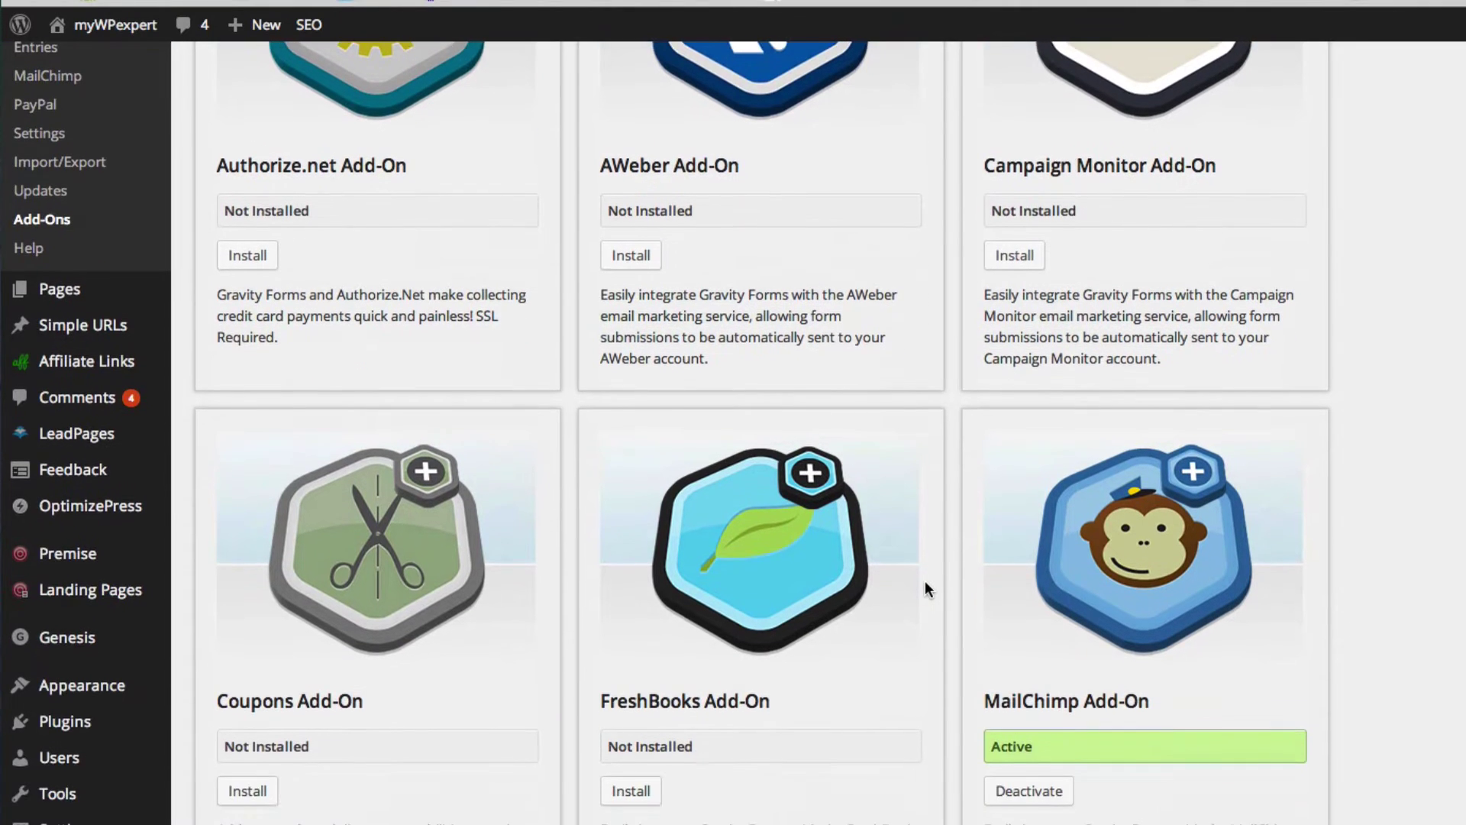
pyautogui.scroll(-8, 925, 582)
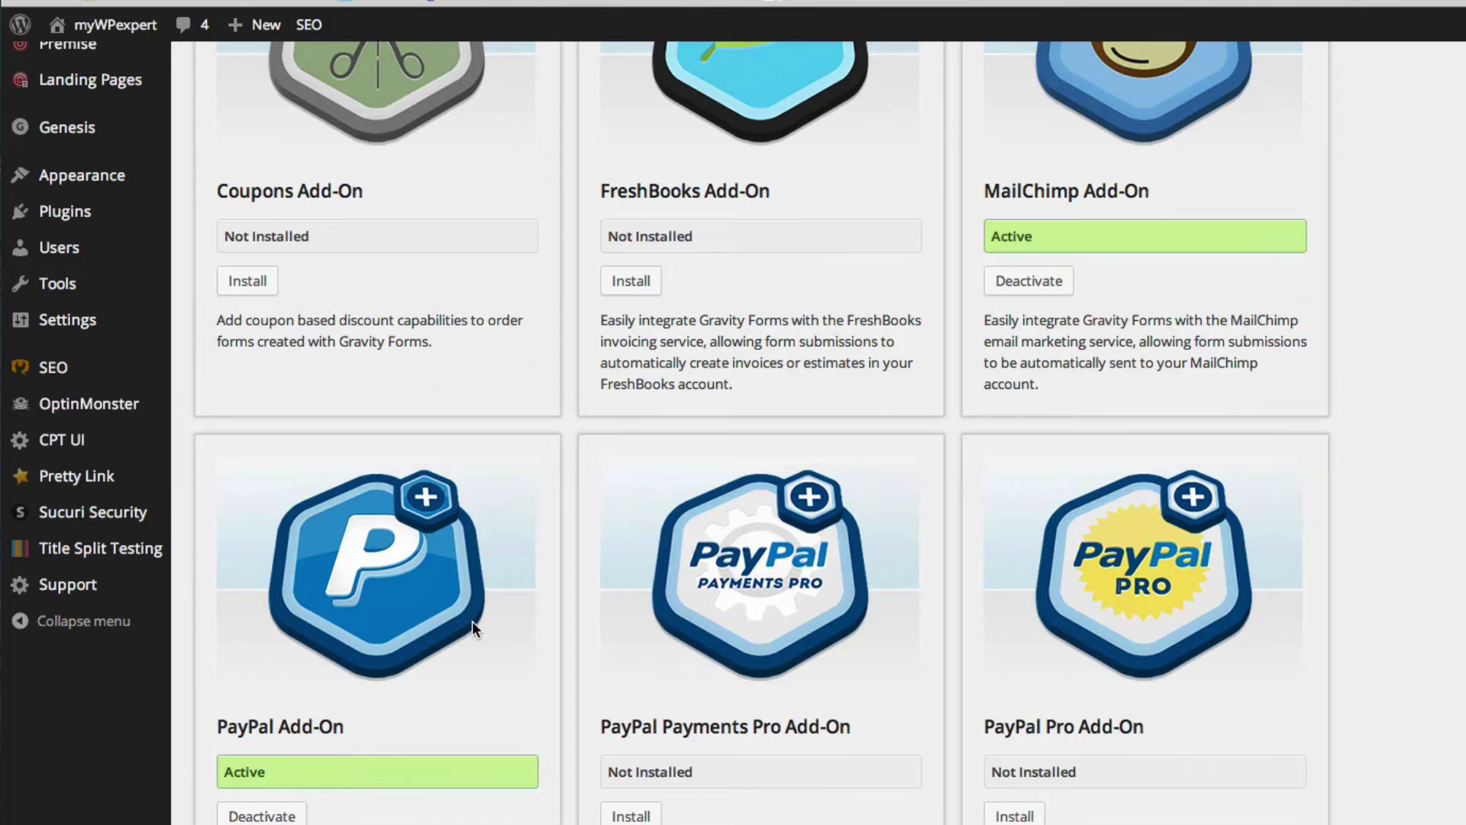
pyautogui.scroll(-14, 1047, 579)
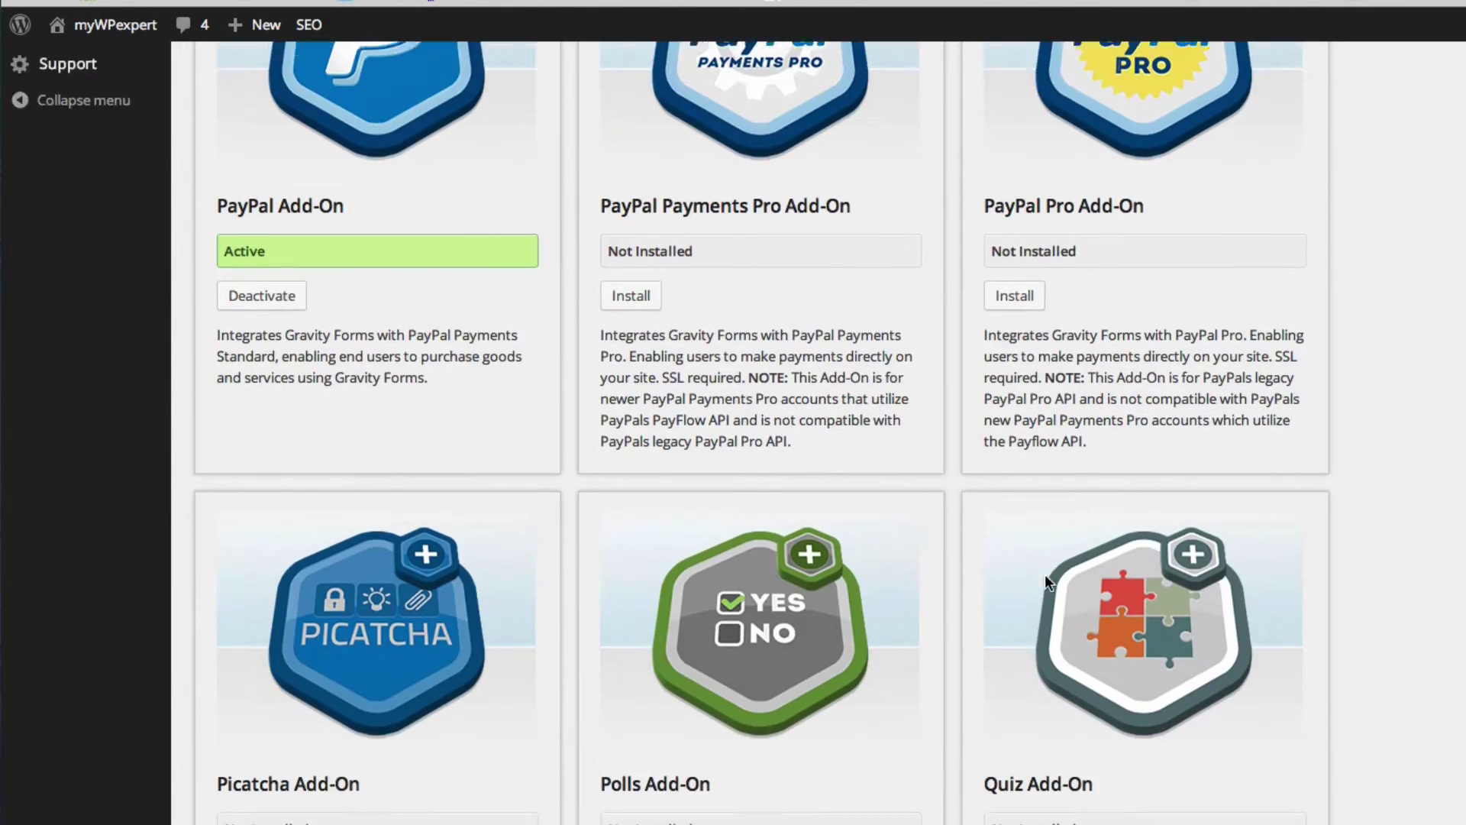
pyautogui.scroll(-9, 1046, 579)
pyautogui.scroll(-3, 854, 585)
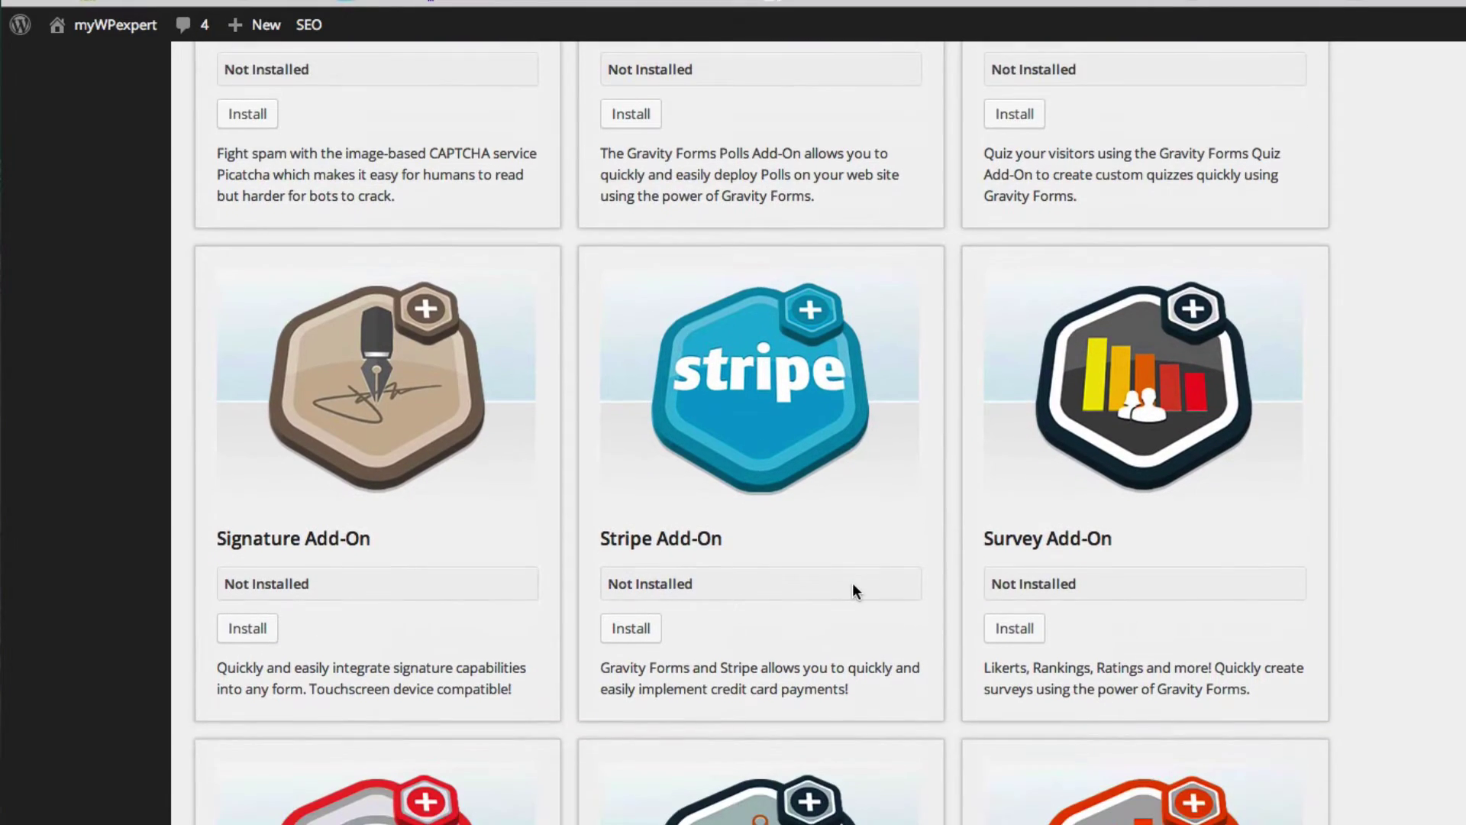
pyautogui.scroll(9, 853, 583)
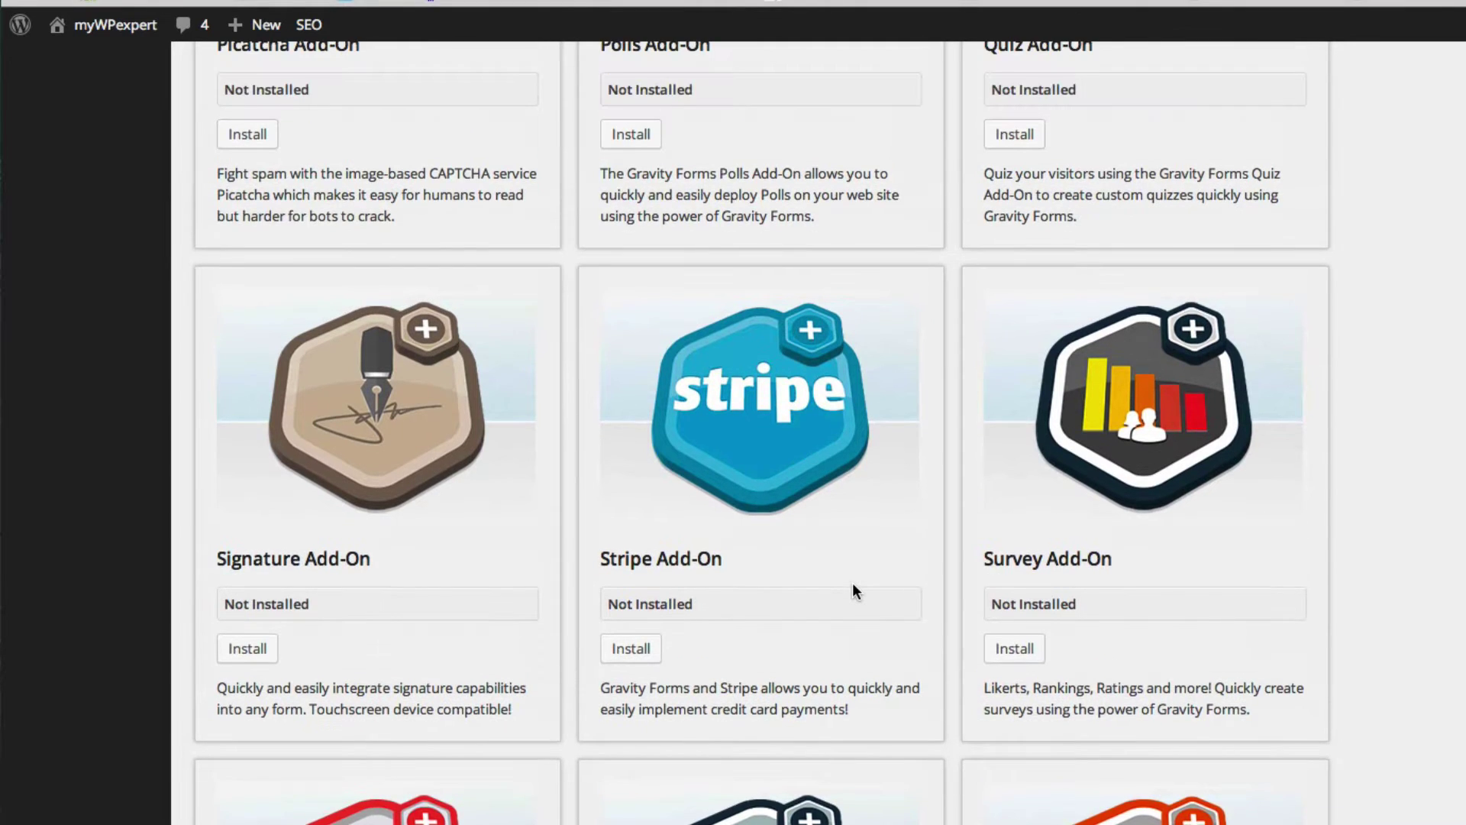
pyautogui.scroll(12, 852, 583)
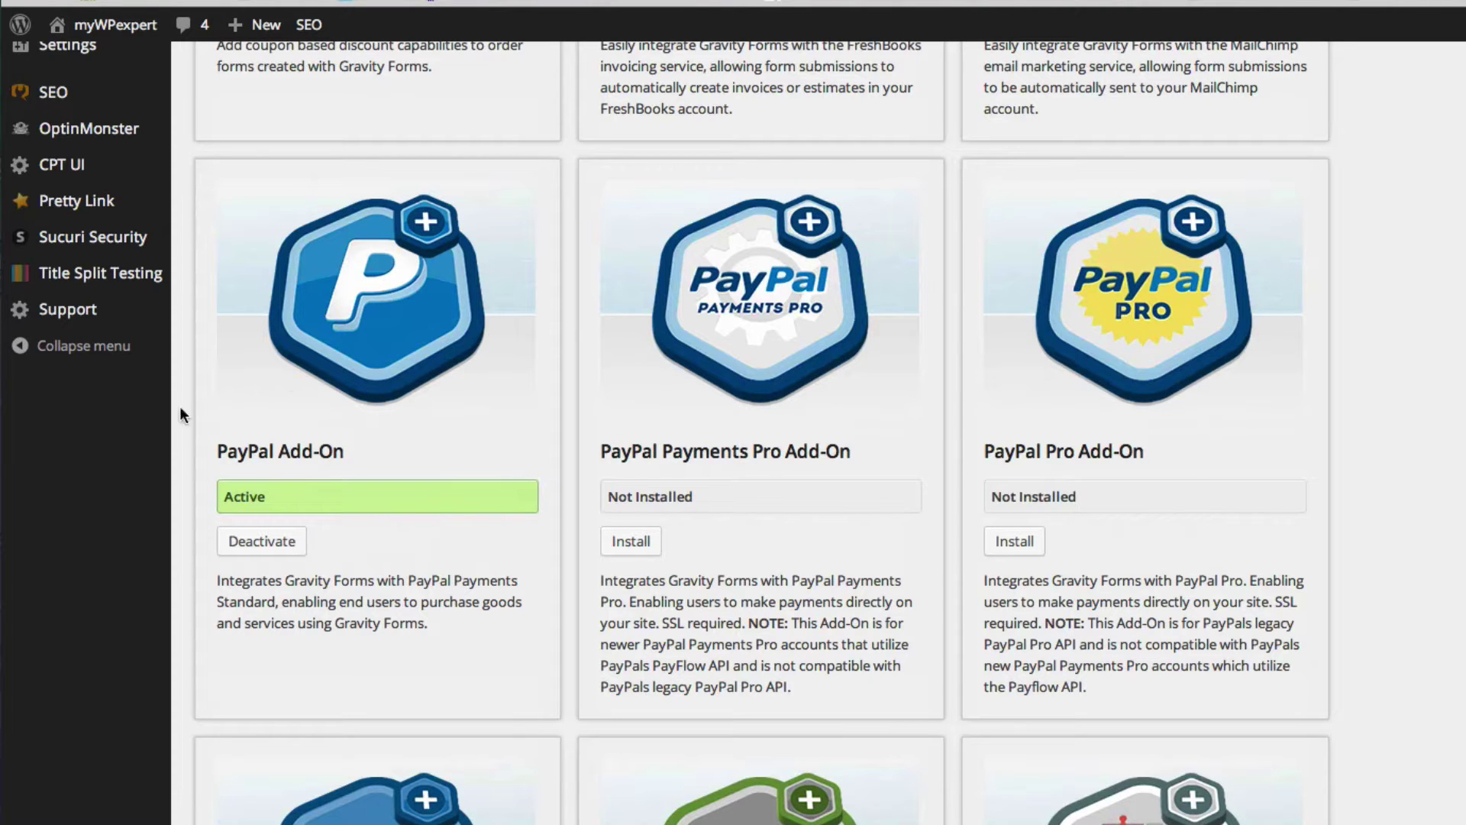
pyautogui.scroll(5, 218, 459)
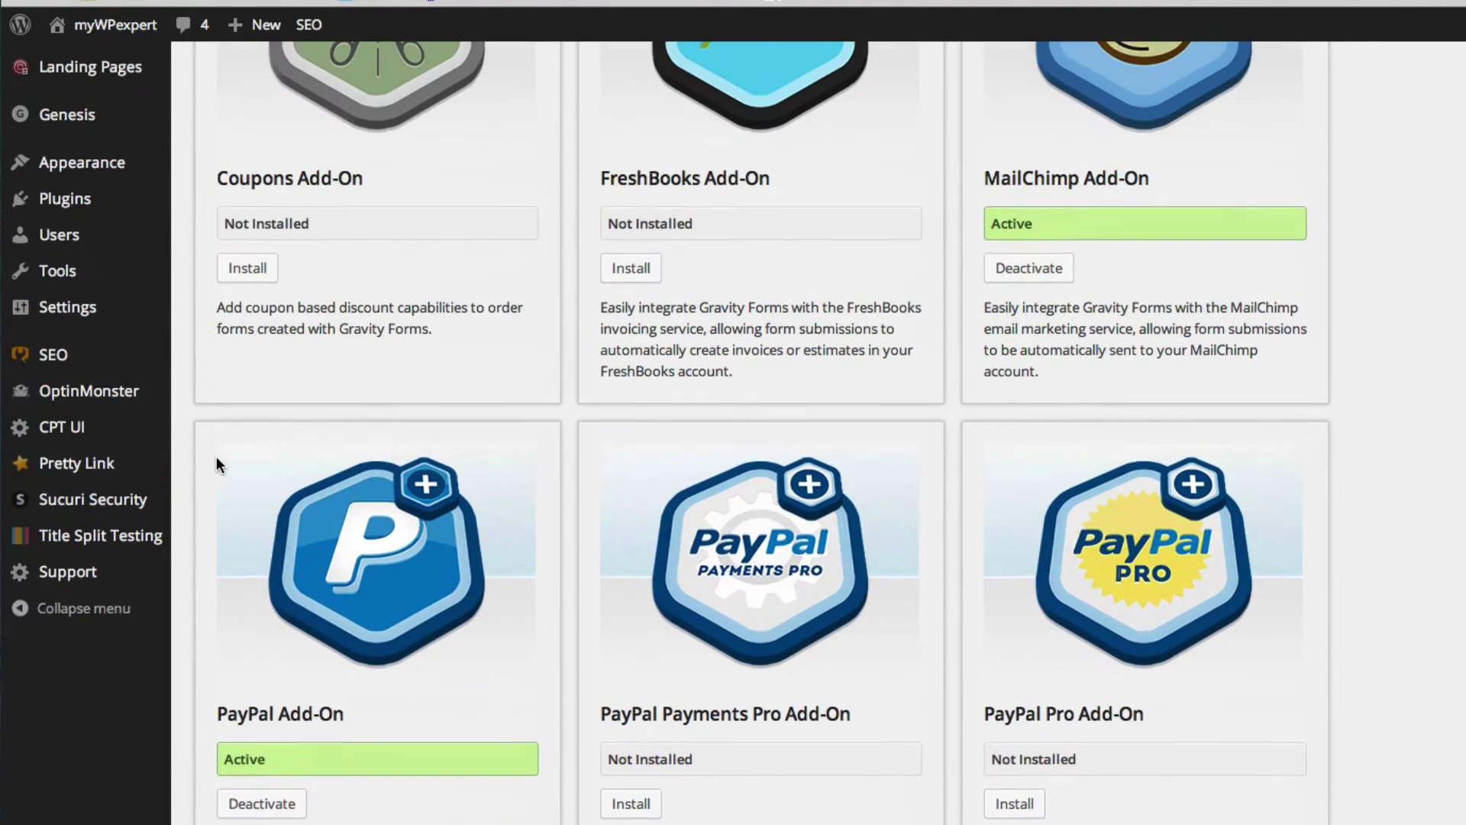
pyautogui.scroll(7, 217, 456)
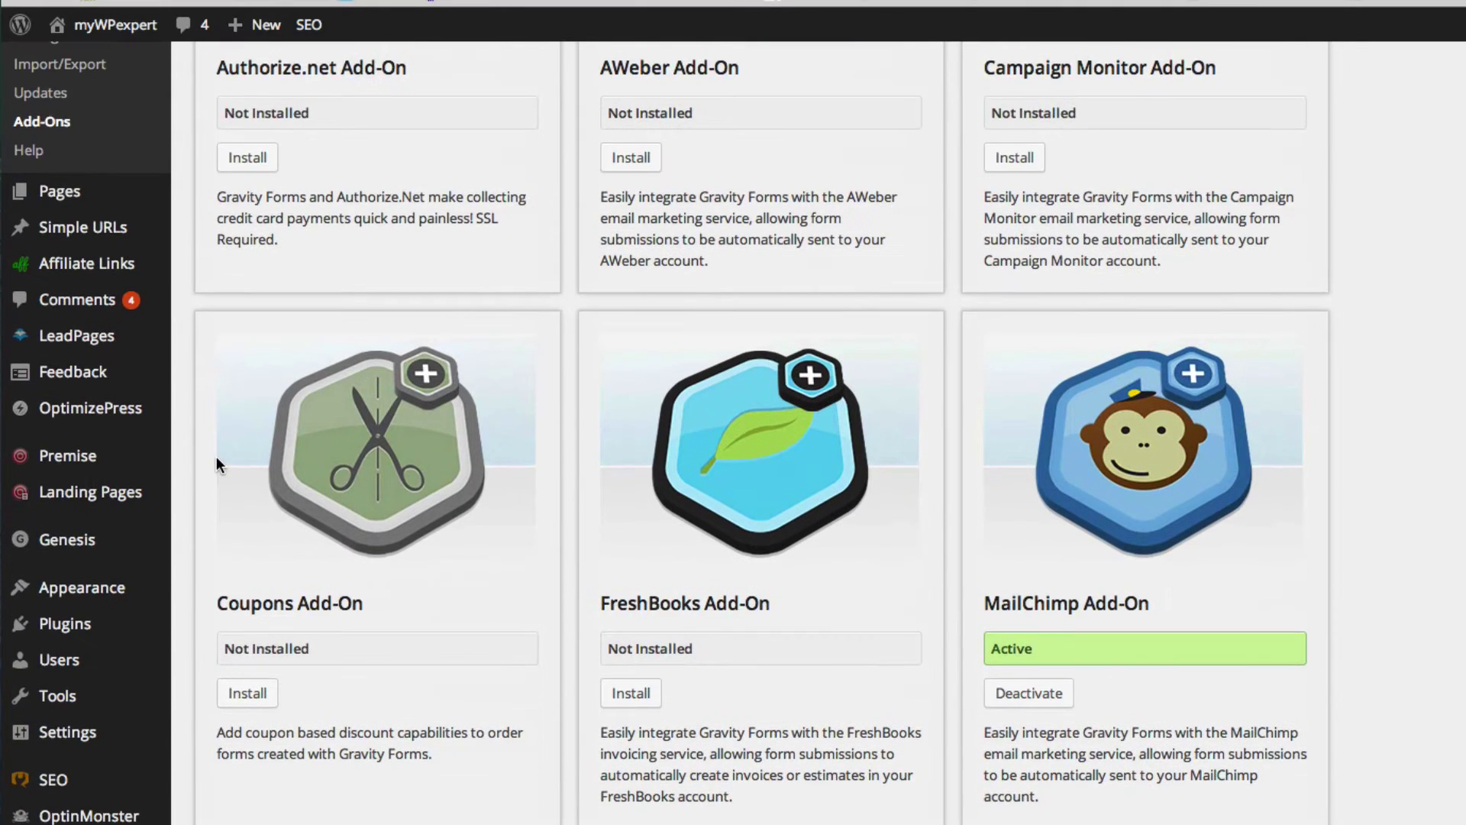
pyautogui.scroll(3, 157, 390)
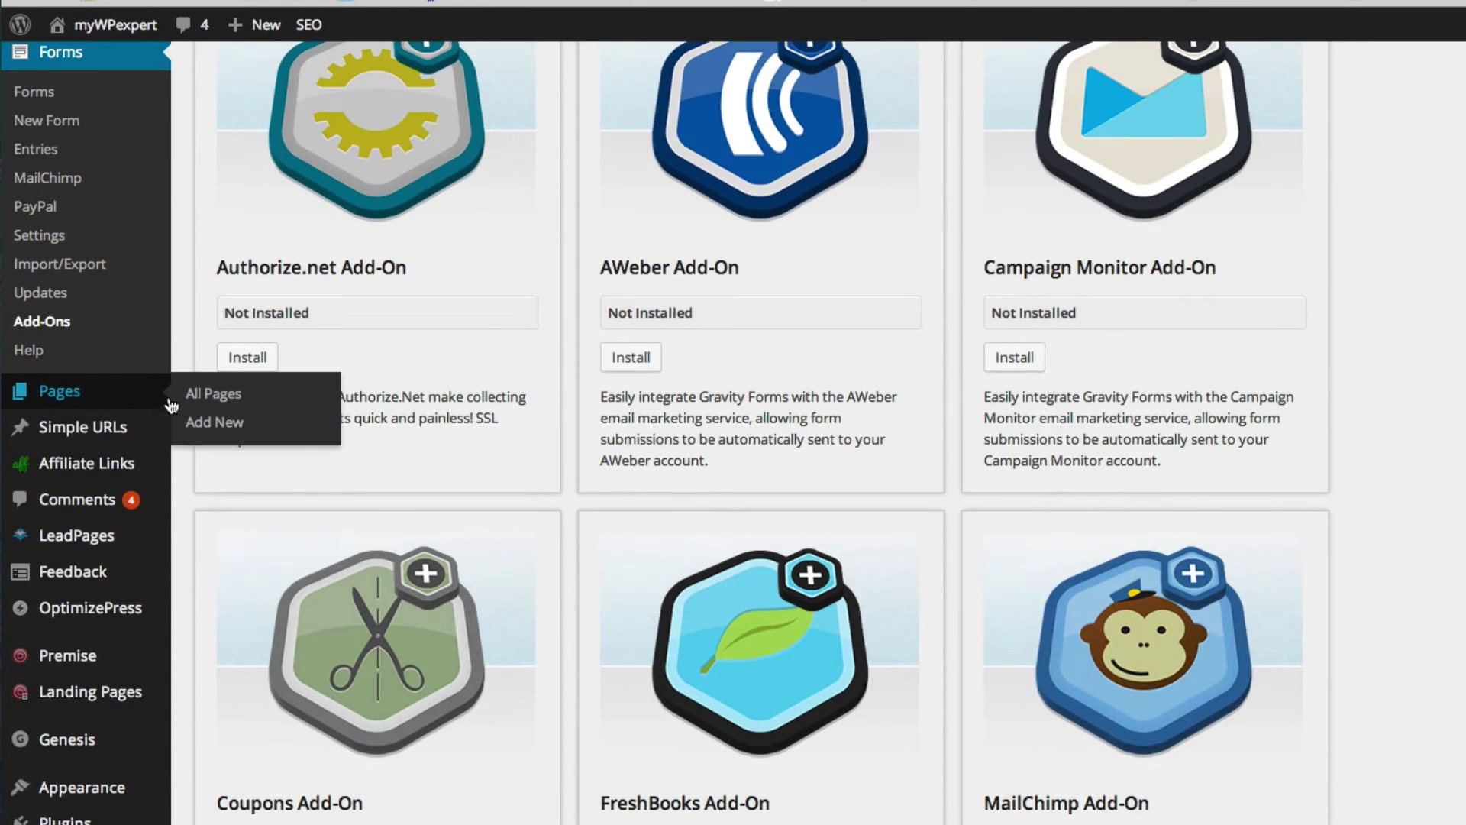
pyautogui.scroll(-1, 85, 245)
# - Open the Gravity Forms PayPal settings and verify the IPN configuration checkbox is ticked
pyautogui.click(86, 245)
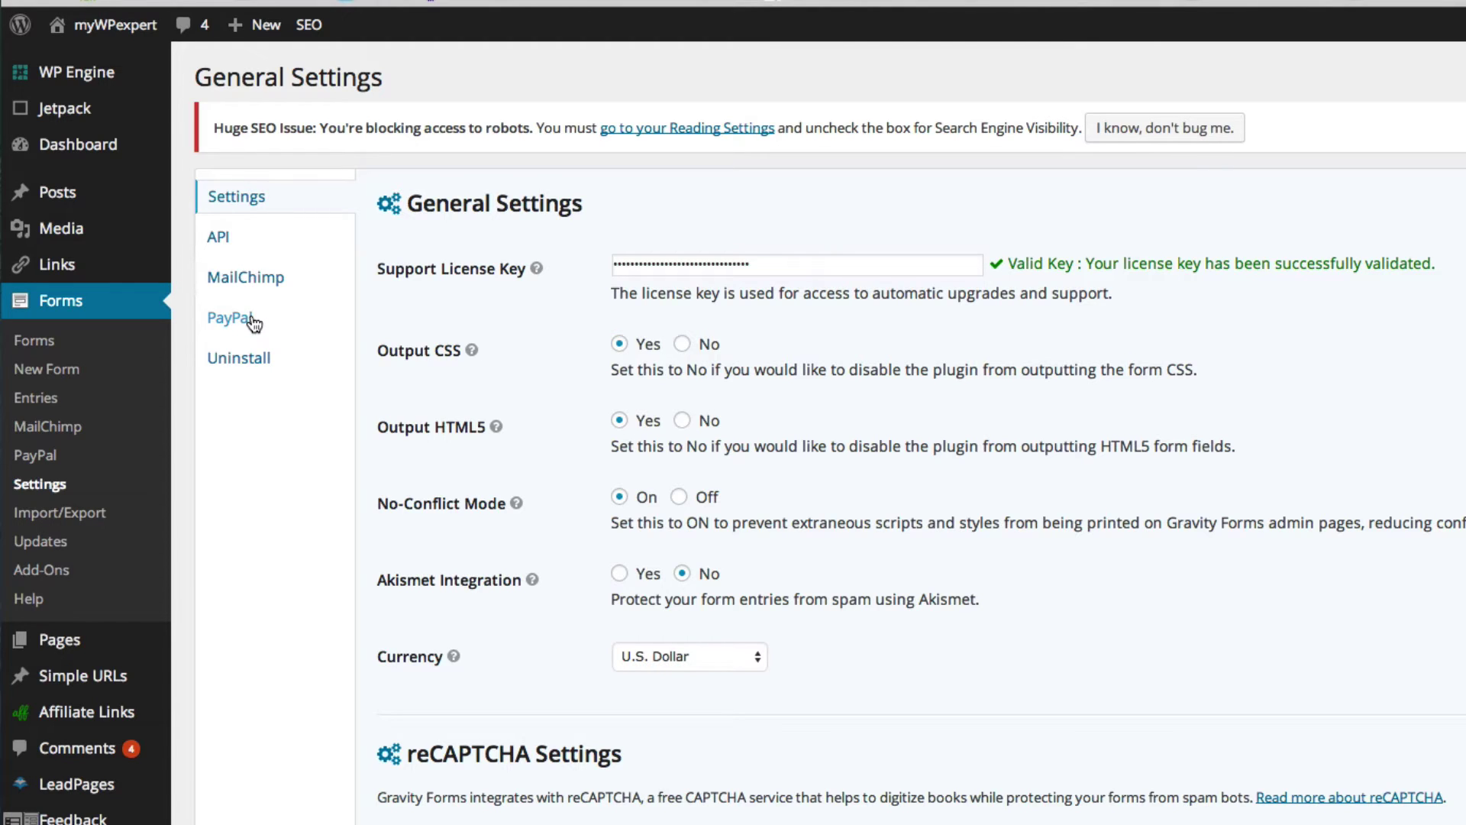
pyautogui.click(252, 321)
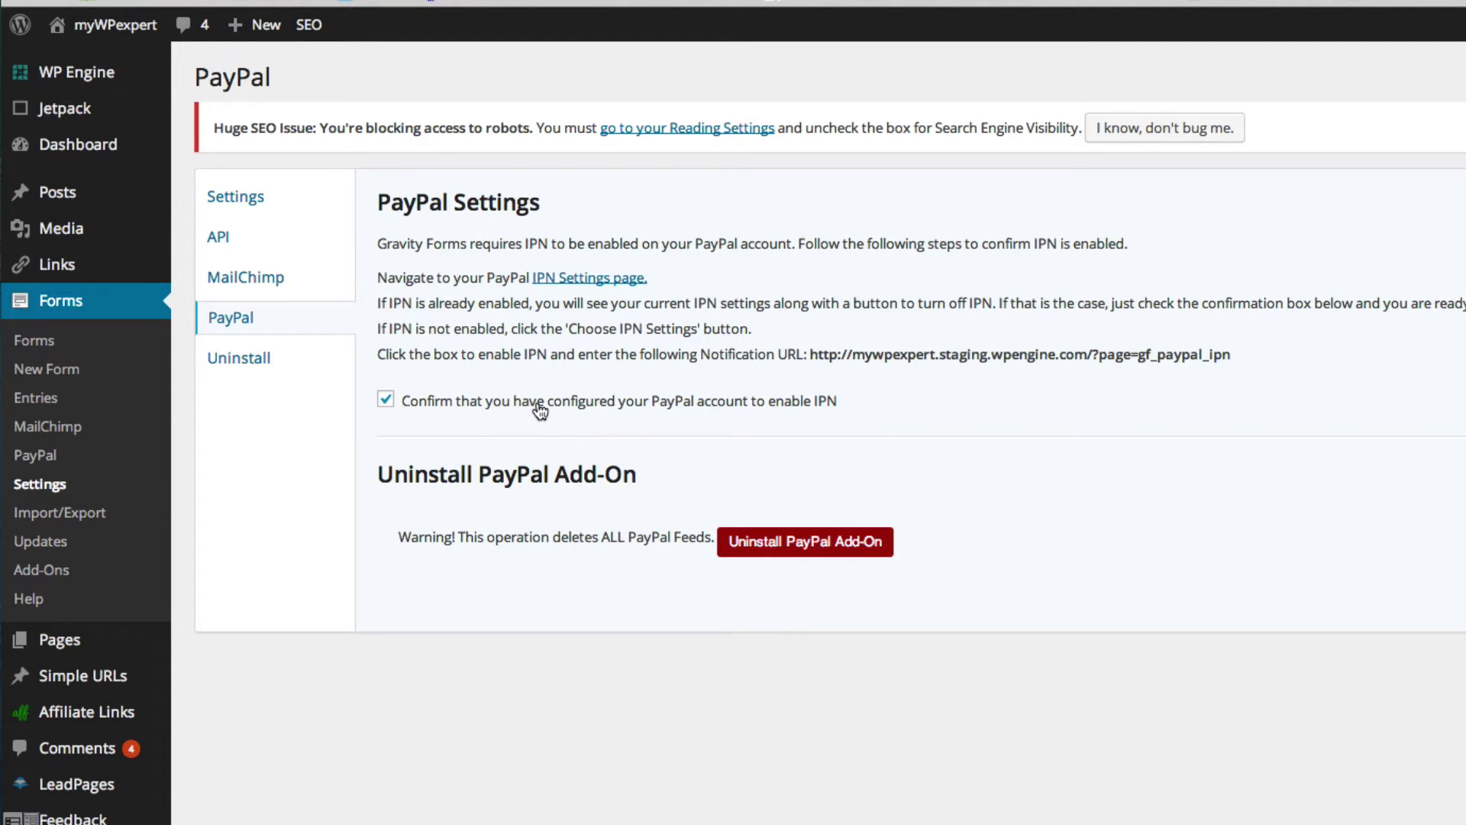
# - Create a new form titled 'Test Order Form 1'
pyautogui.click(67, 371)
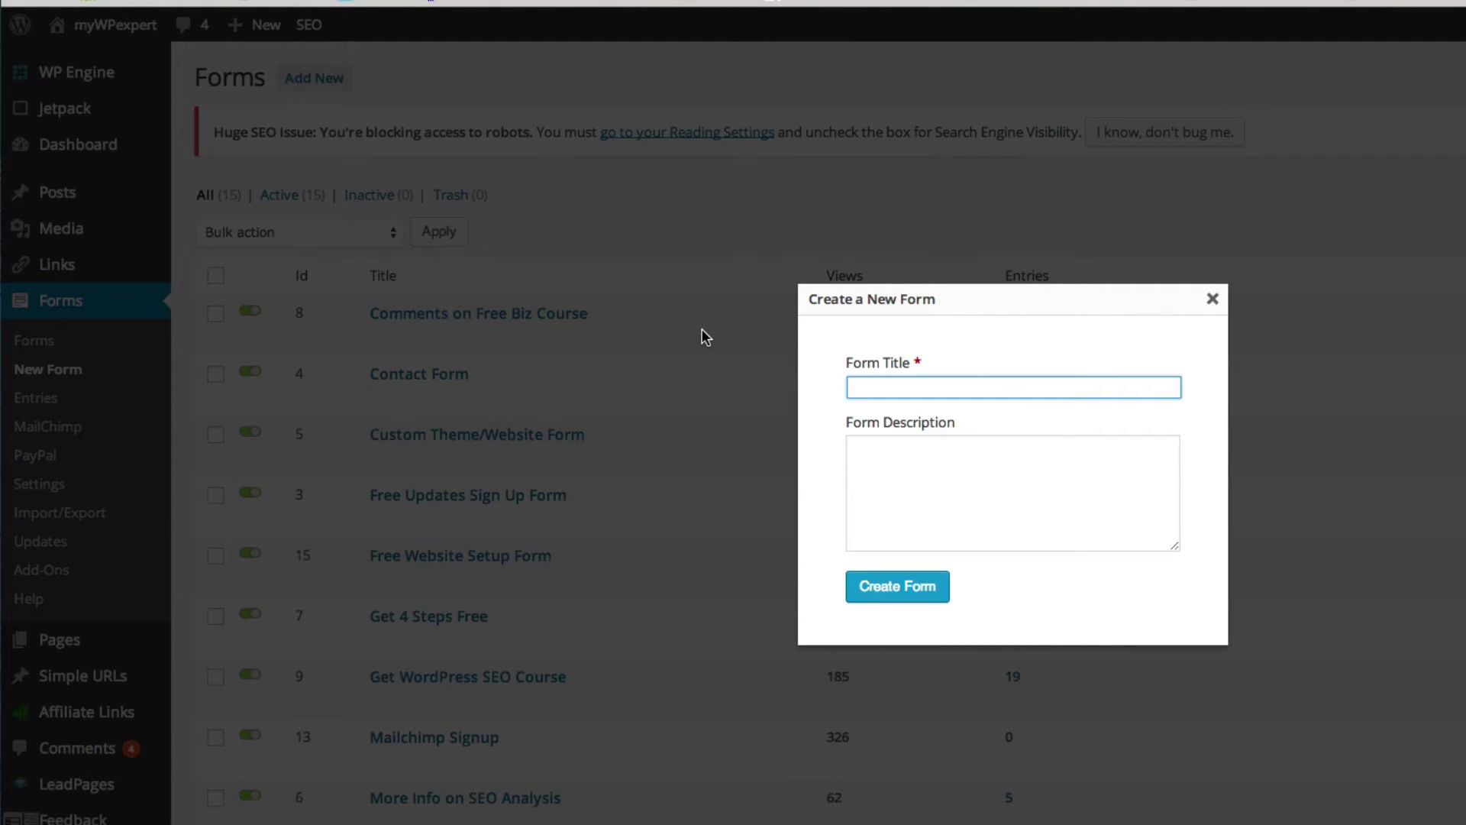
pyautogui.write('Test Order Form 1')
pyautogui.click(909, 585)
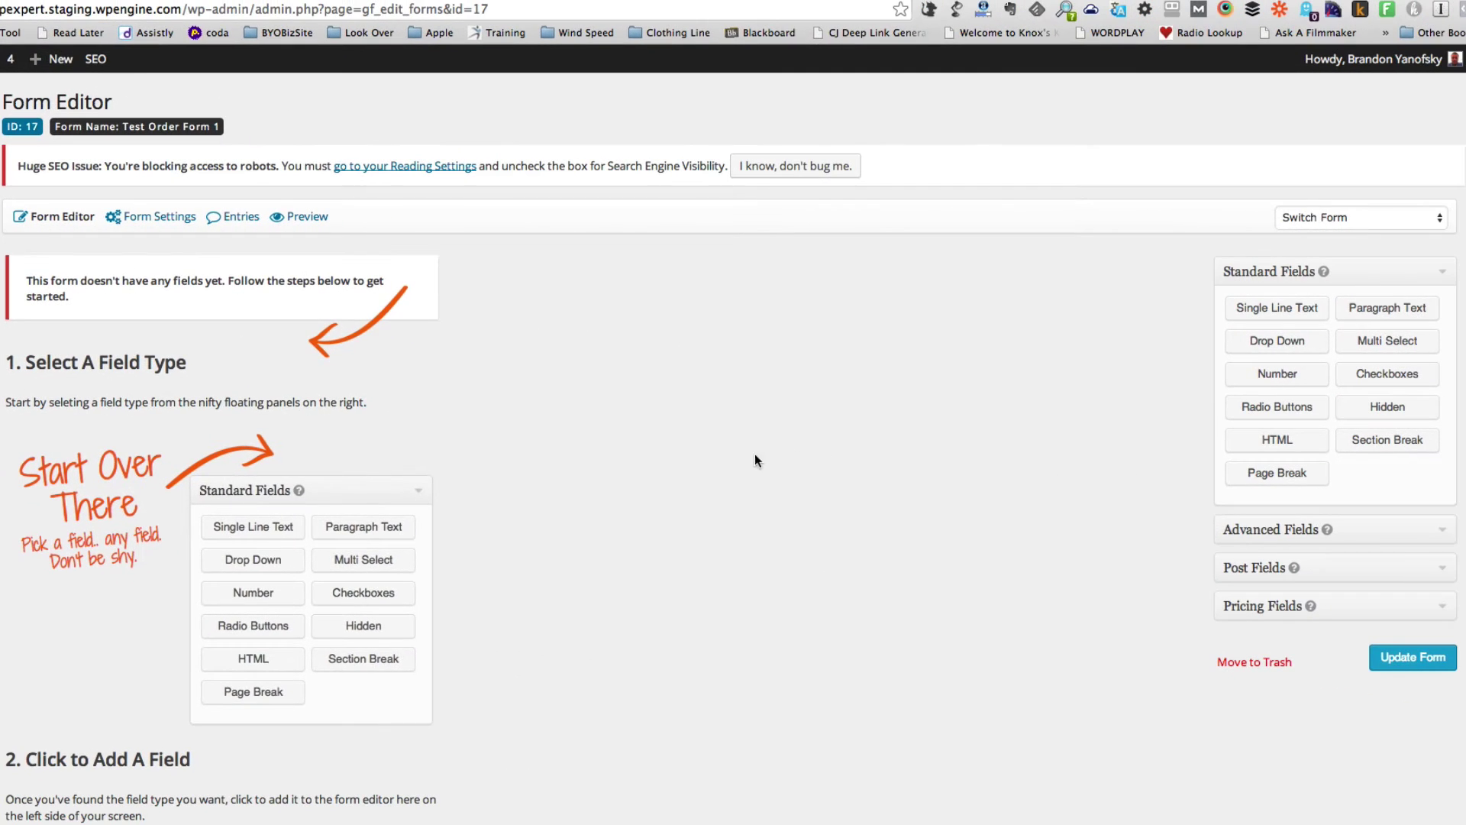
# - Add Name and Email fields from Advanced Fields, then expand Pricing Fields
pyautogui.click(1442, 534)
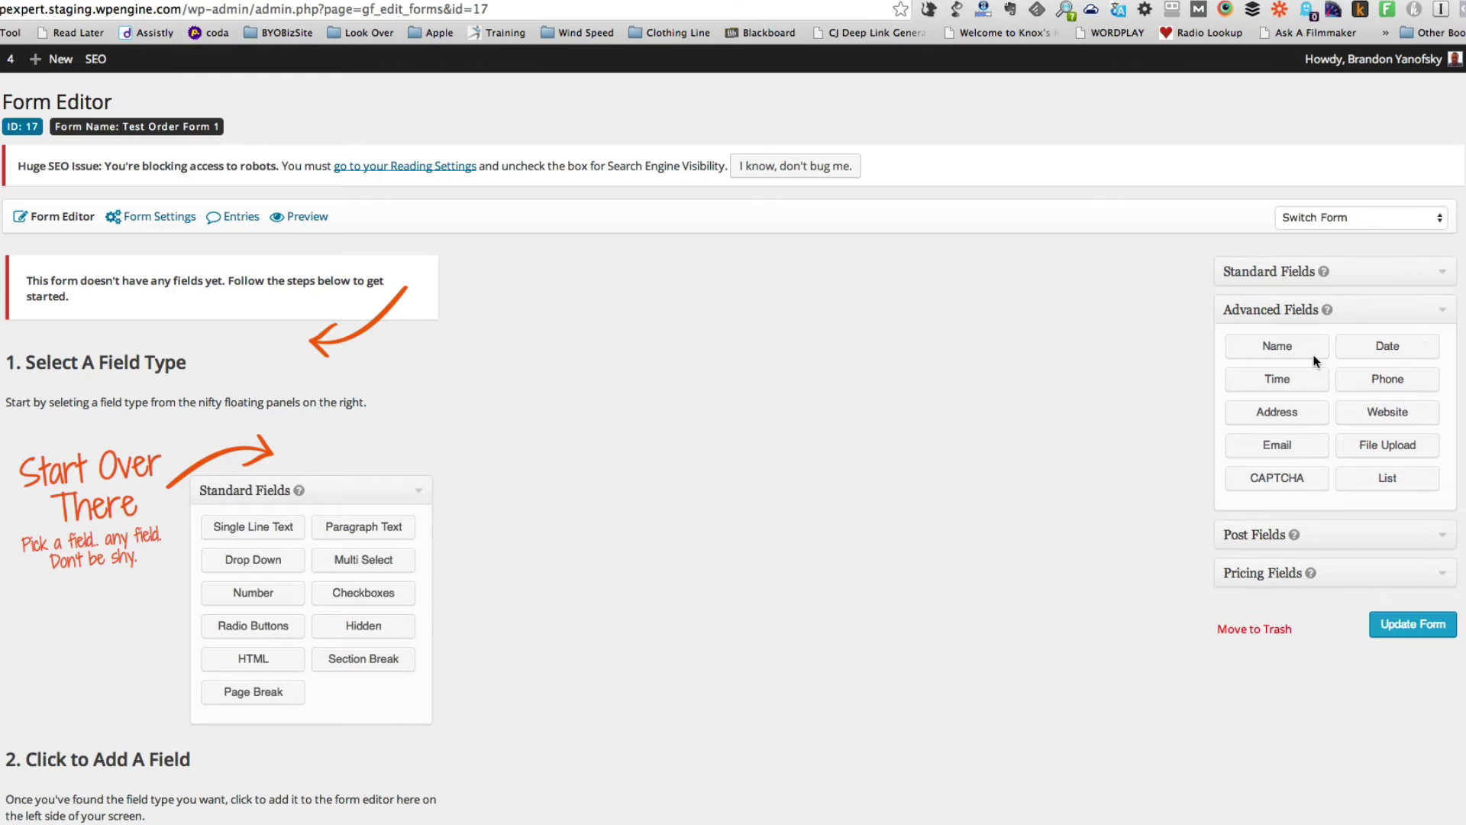
pyautogui.click(1291, 349)
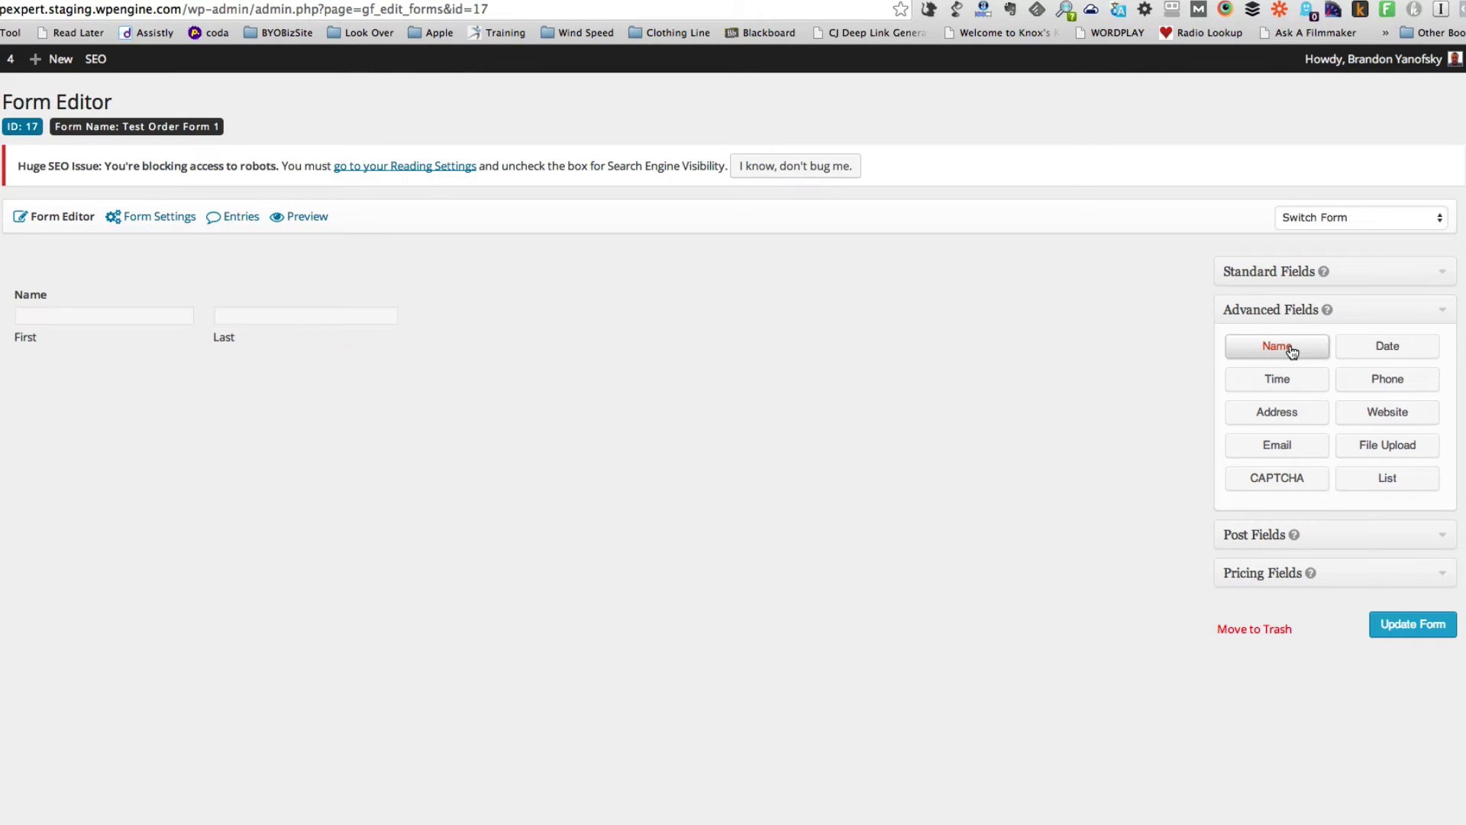
pyautogui.click(1298, 451)
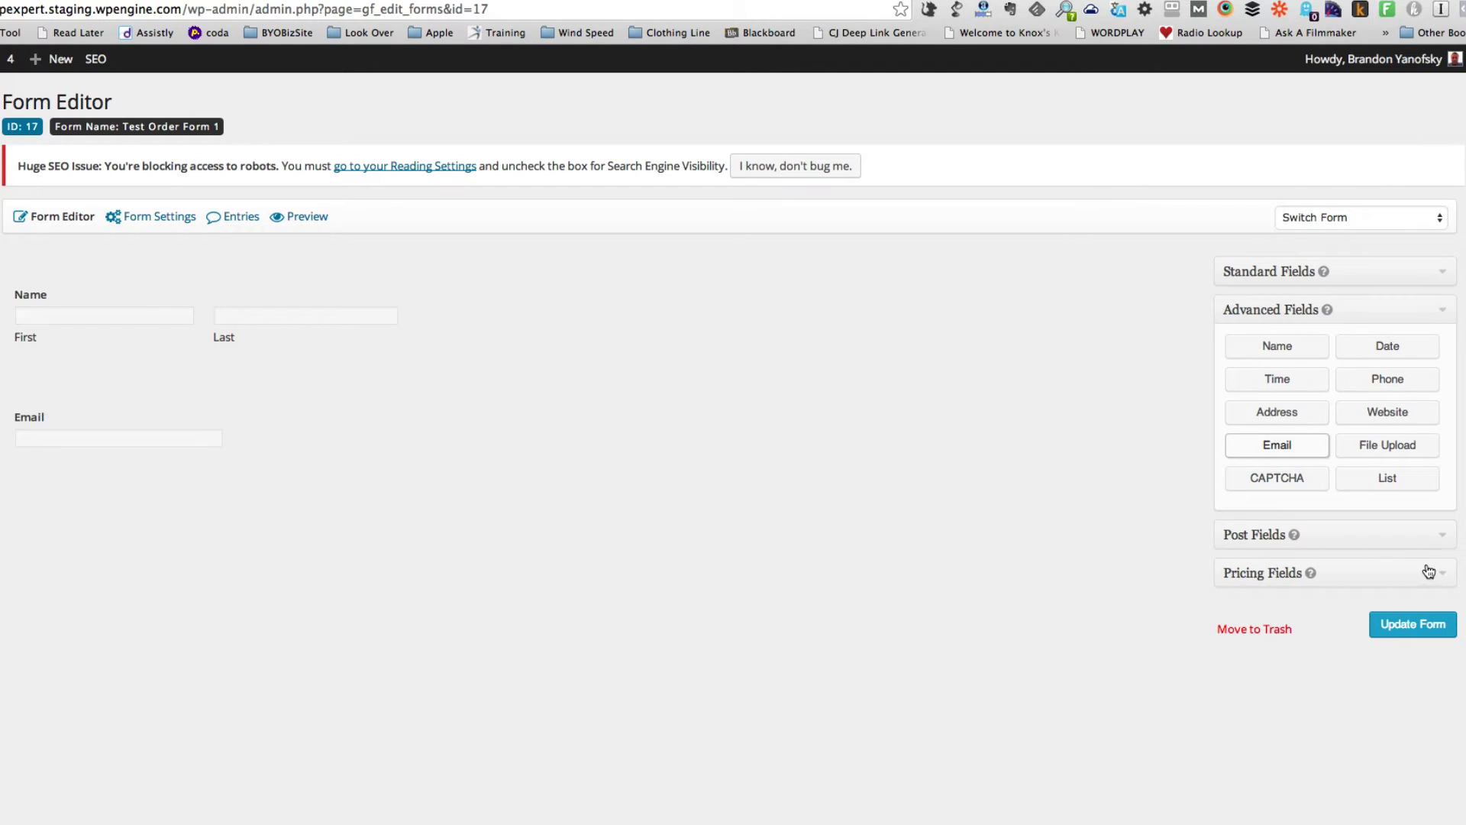
pyautogui.click(1429, 572)
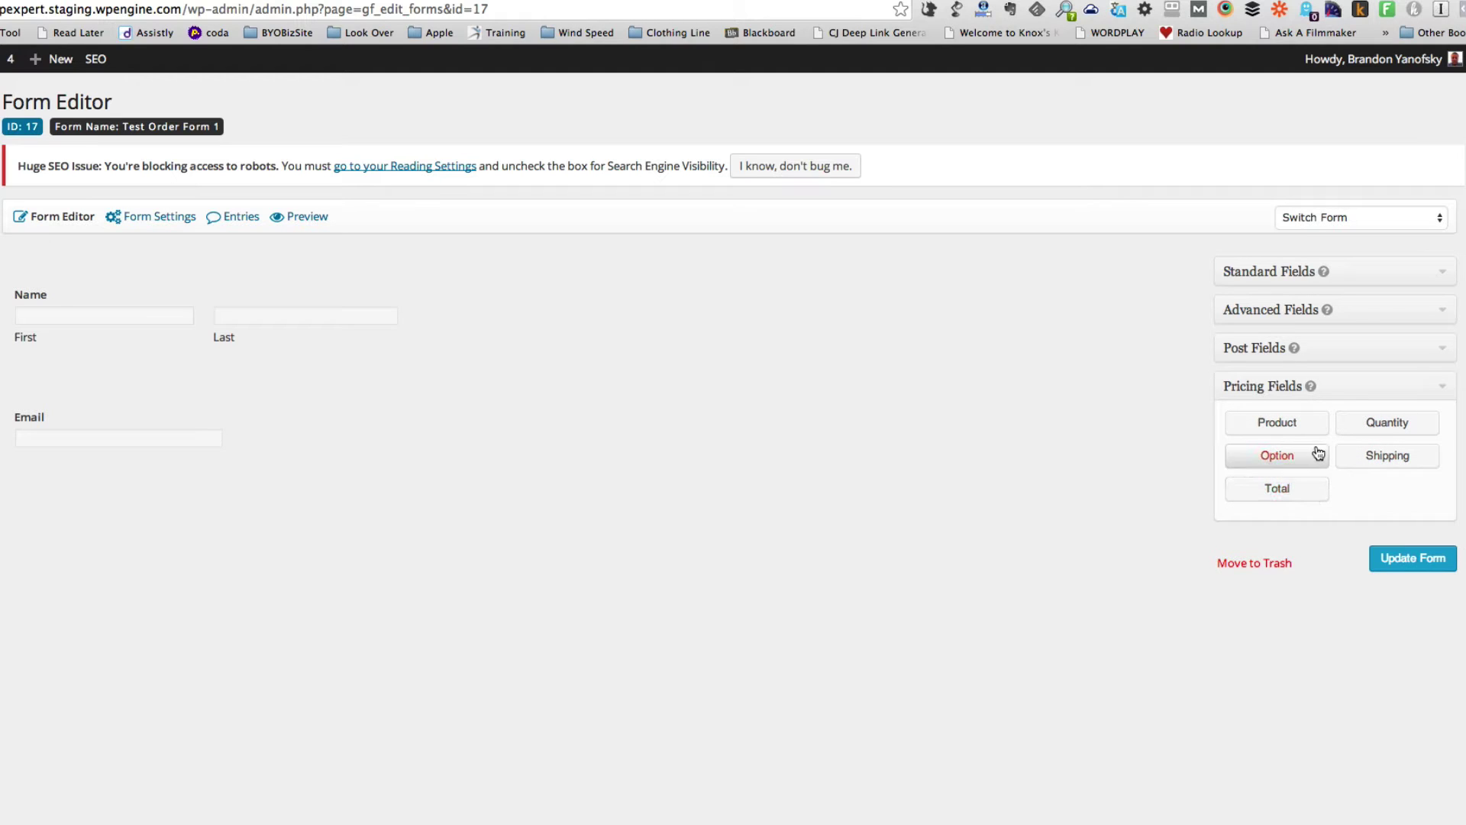
# - Add a Product field priced at 15.00, kept as Single Product with its quantity box shown
pyautogui.click(1299, 429)
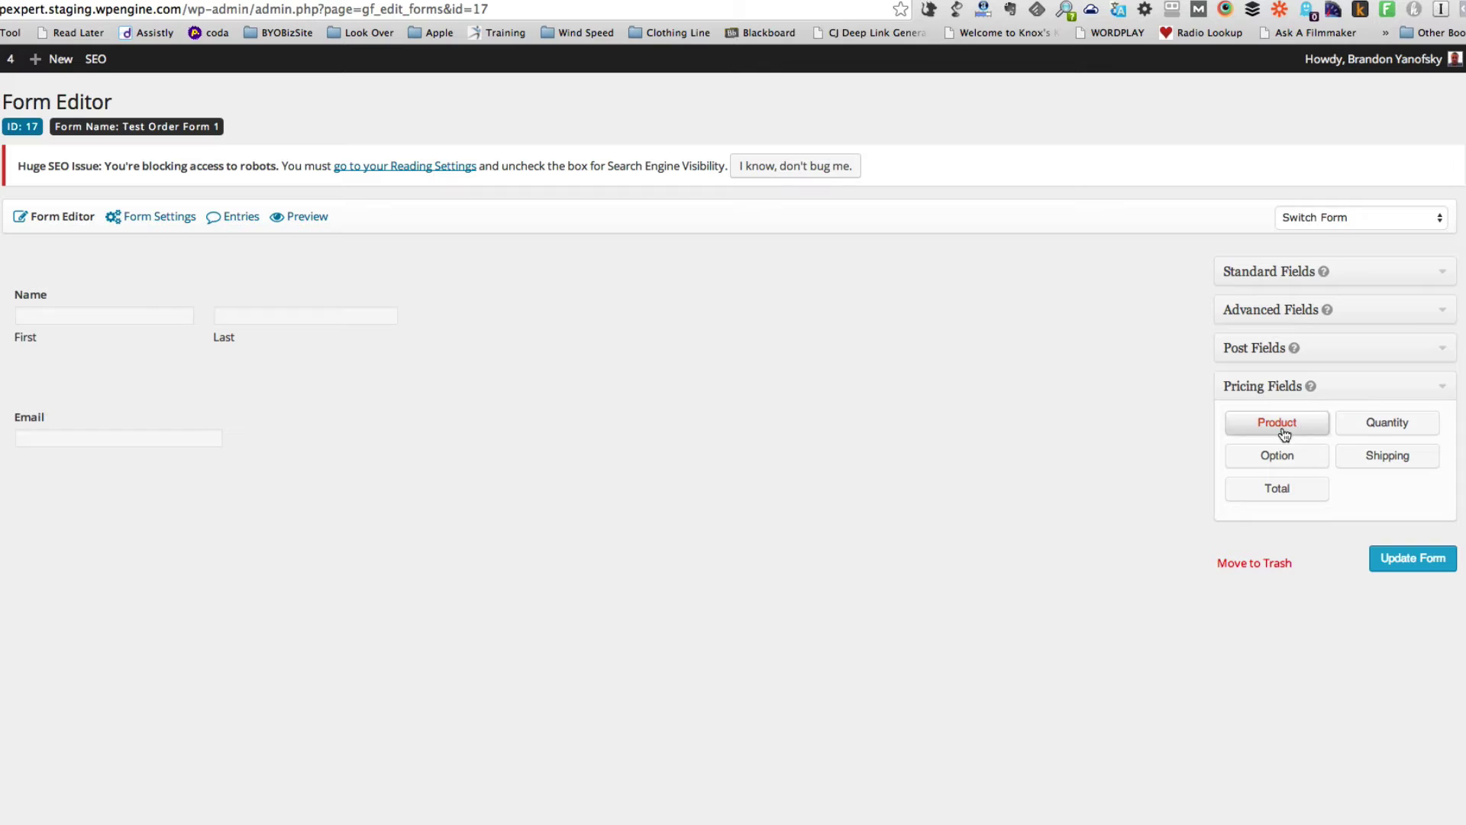
pyautogui.moveTo(337, 560)
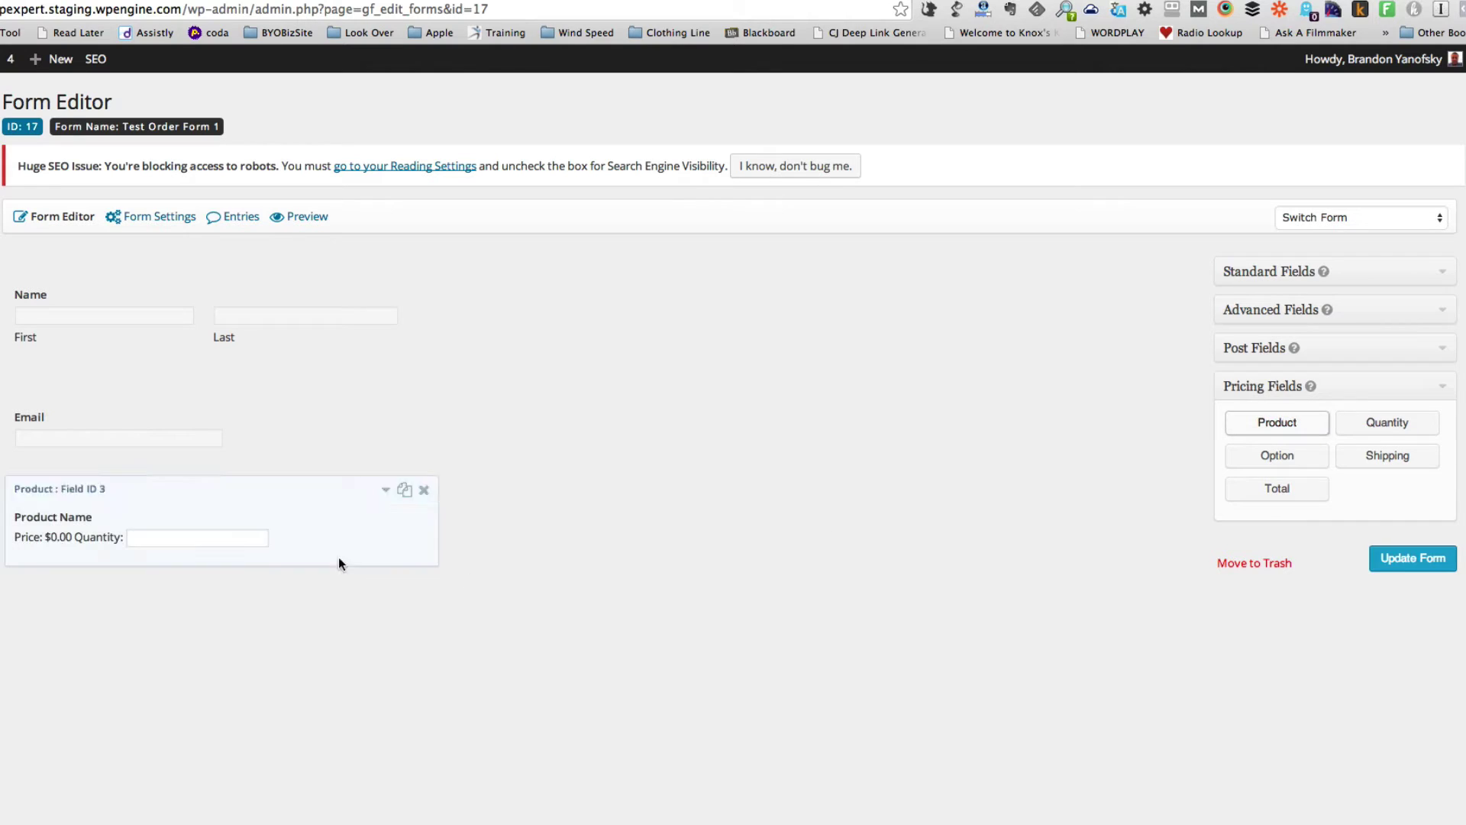
pyautogui.click(385, 491)
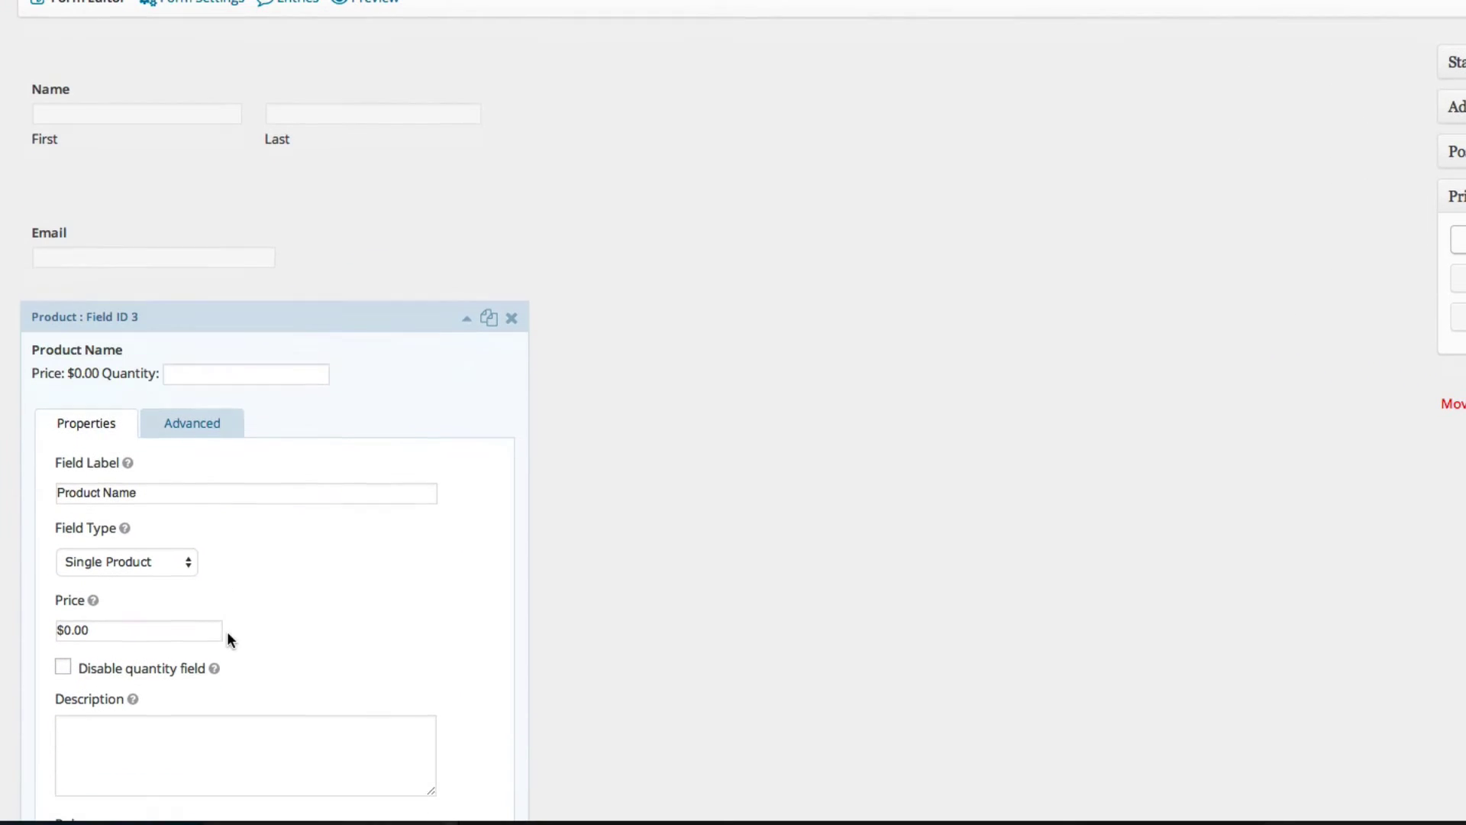
pyautogui.moveTo(129, 635); pyautogui.dragTo(62, 624)
pyautogui.write('15.00')
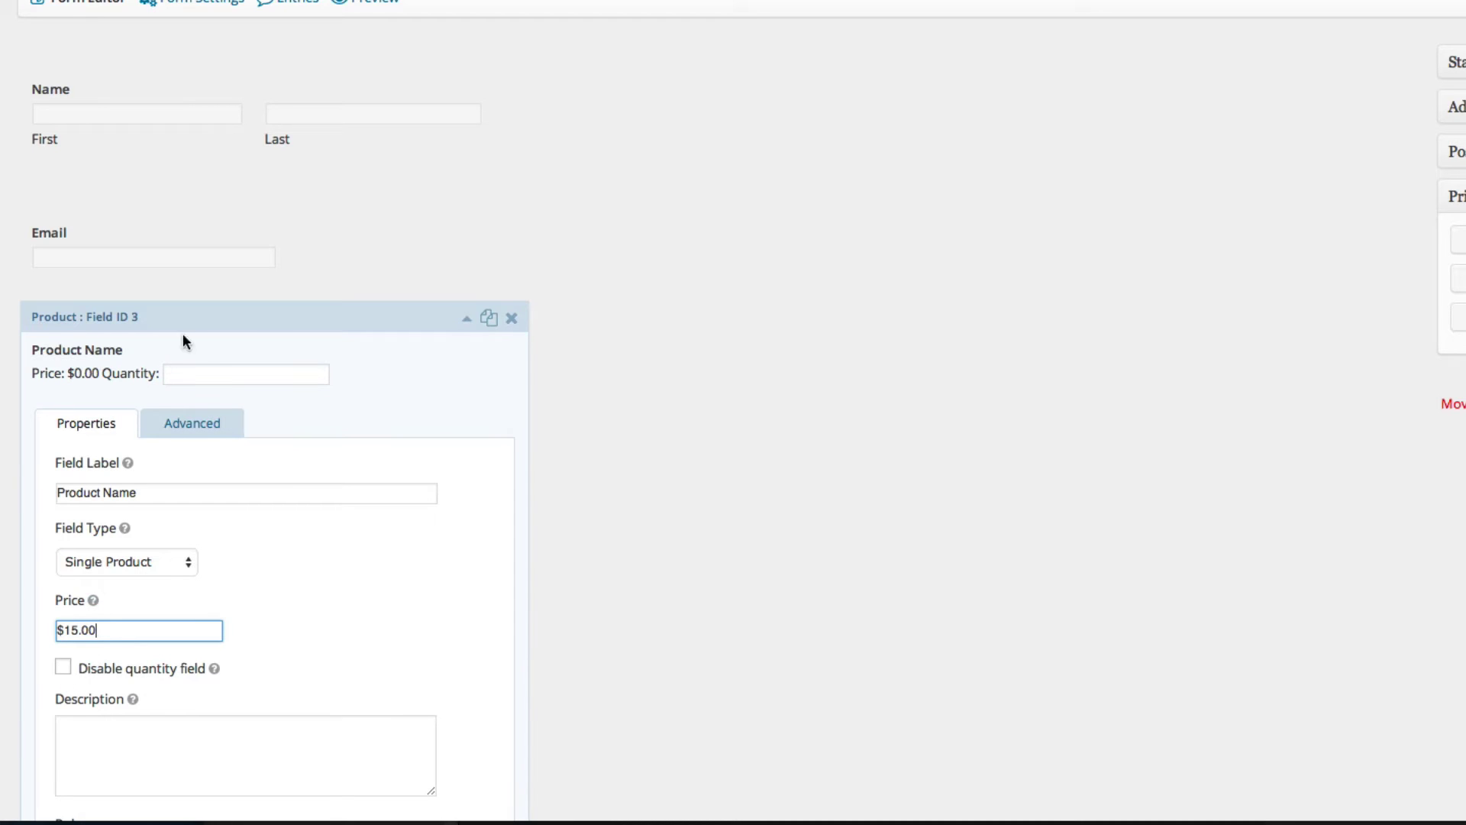
pyautogui.click(62, 669)
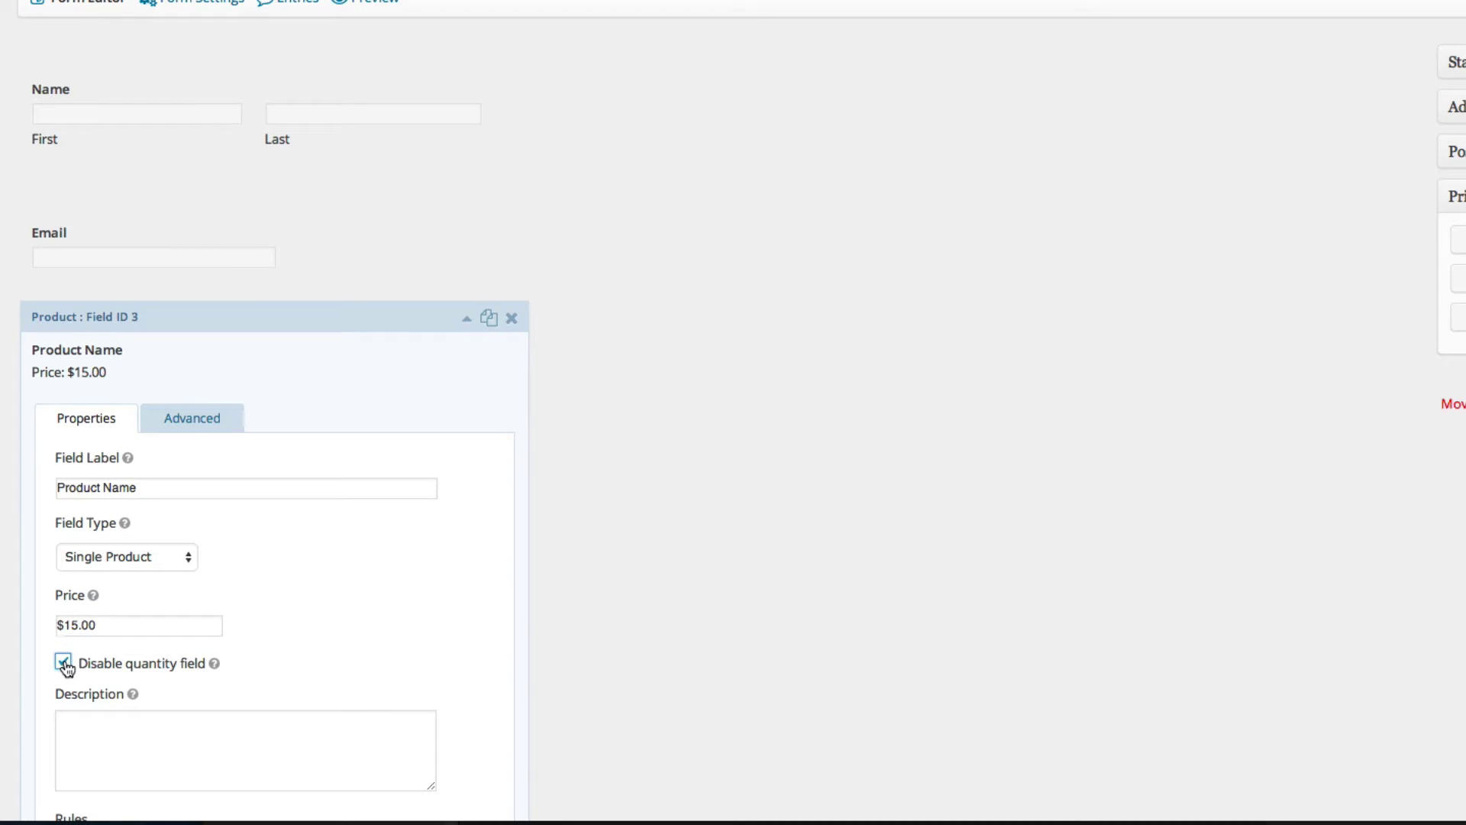
pyautogui.click(64, 667)
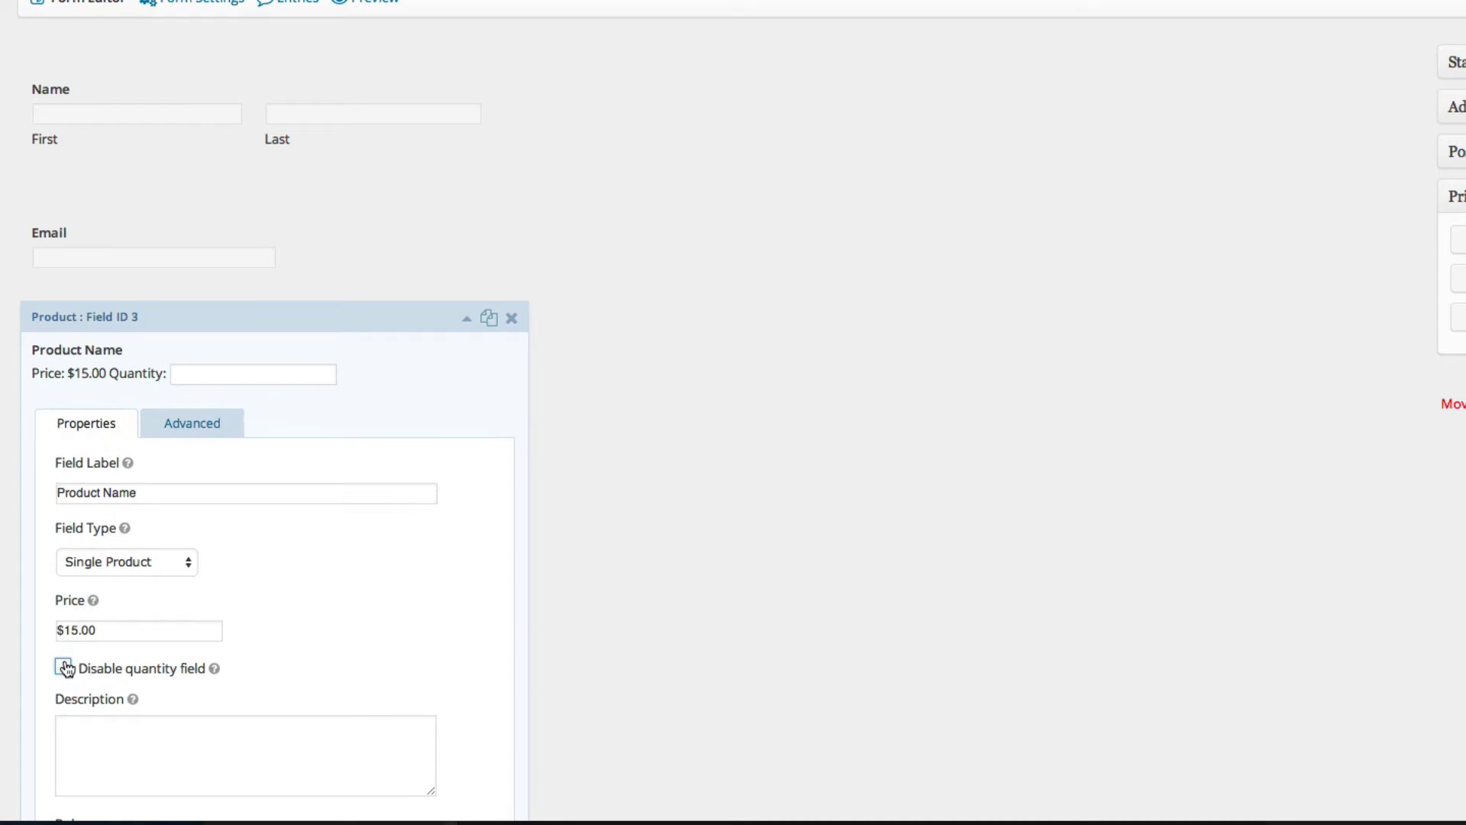
pyautogui.click(165, 563)
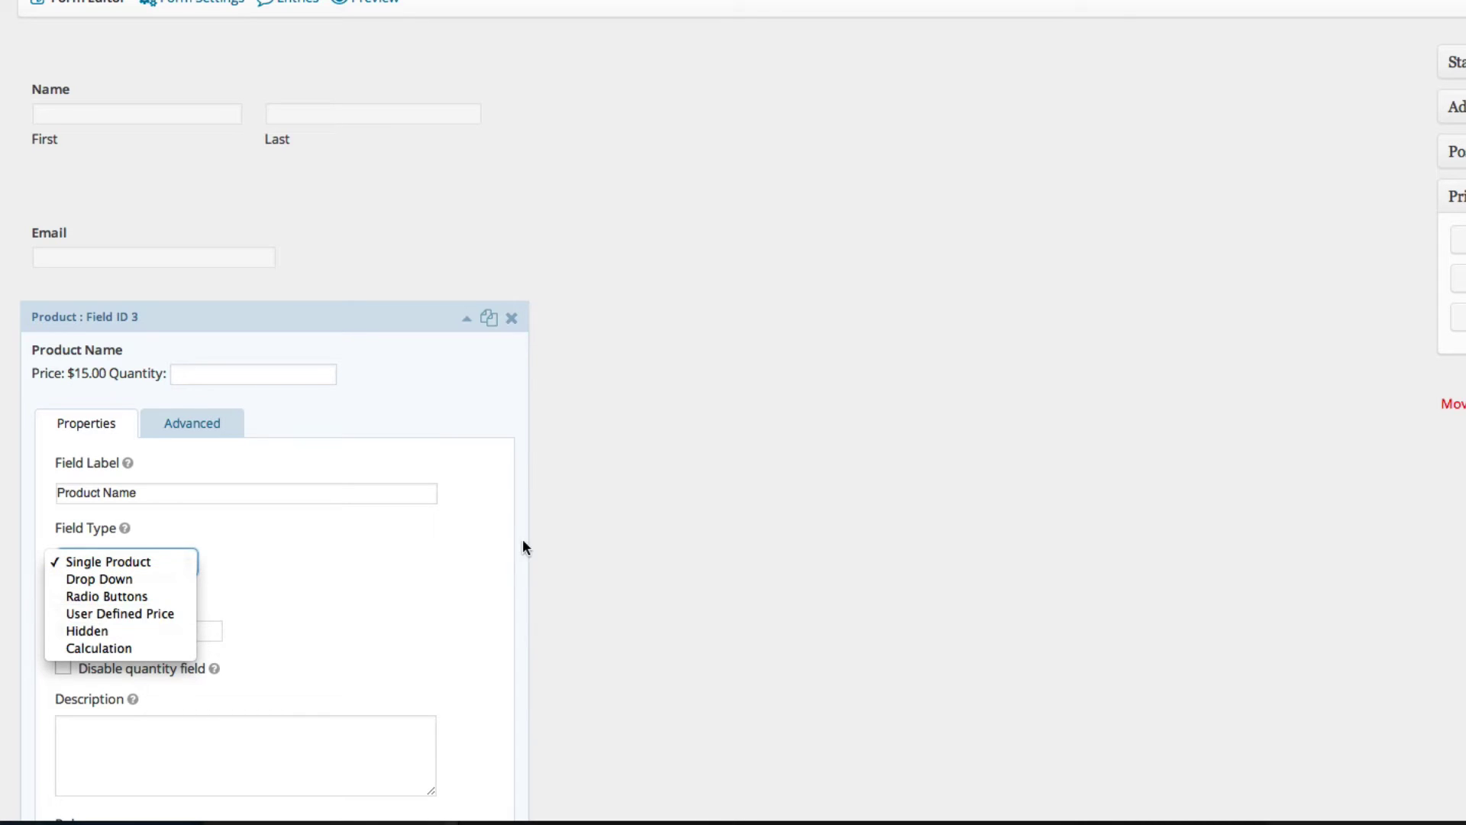
pyautogui.click(508, 351)
pyautogui.click(469, 320)
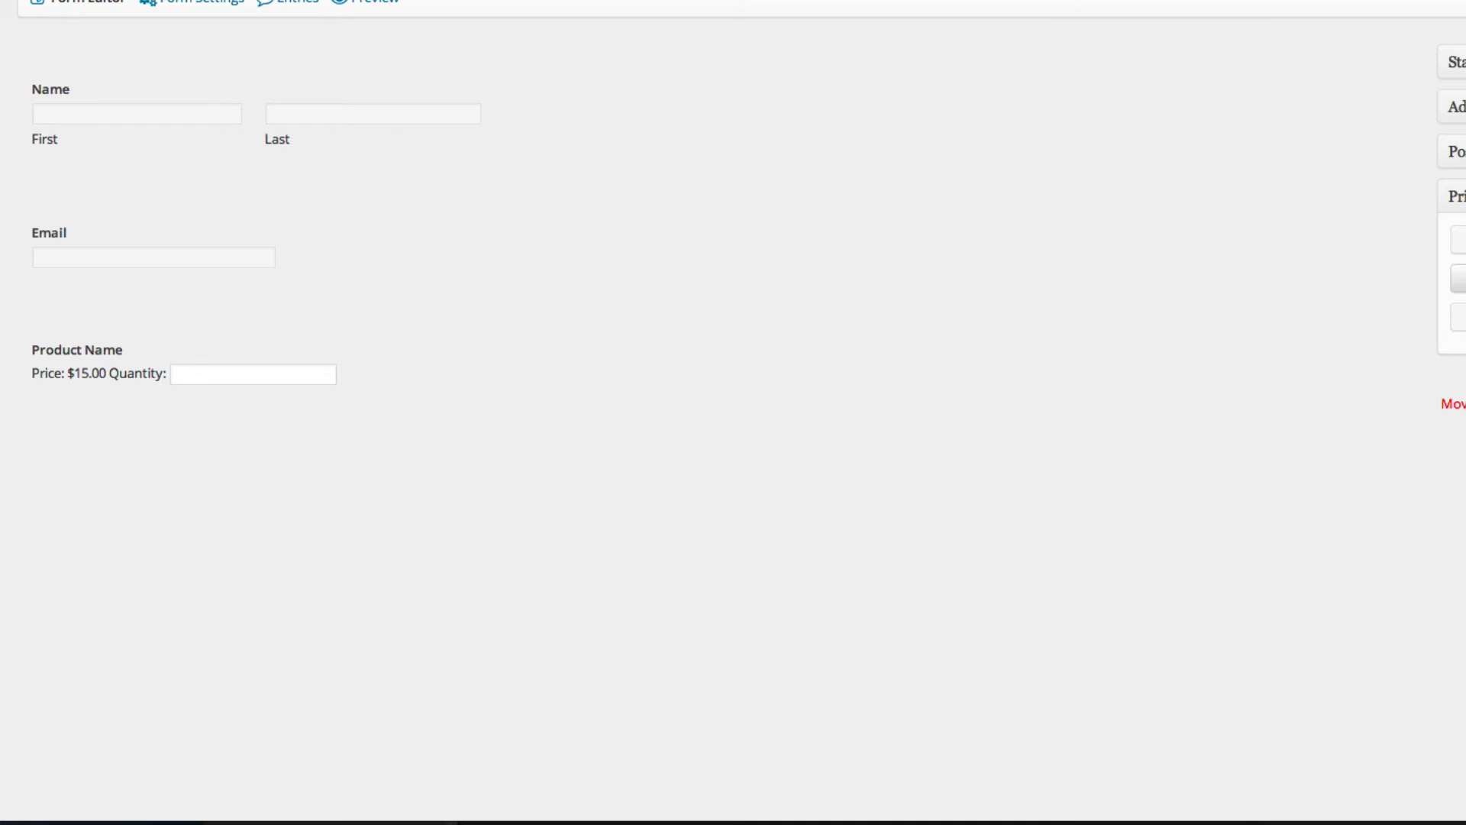
# - Add an Option field tied to Product Name, kept as a Drop Down with First, Second and Third Option
pyautogui.click(1459, 279)
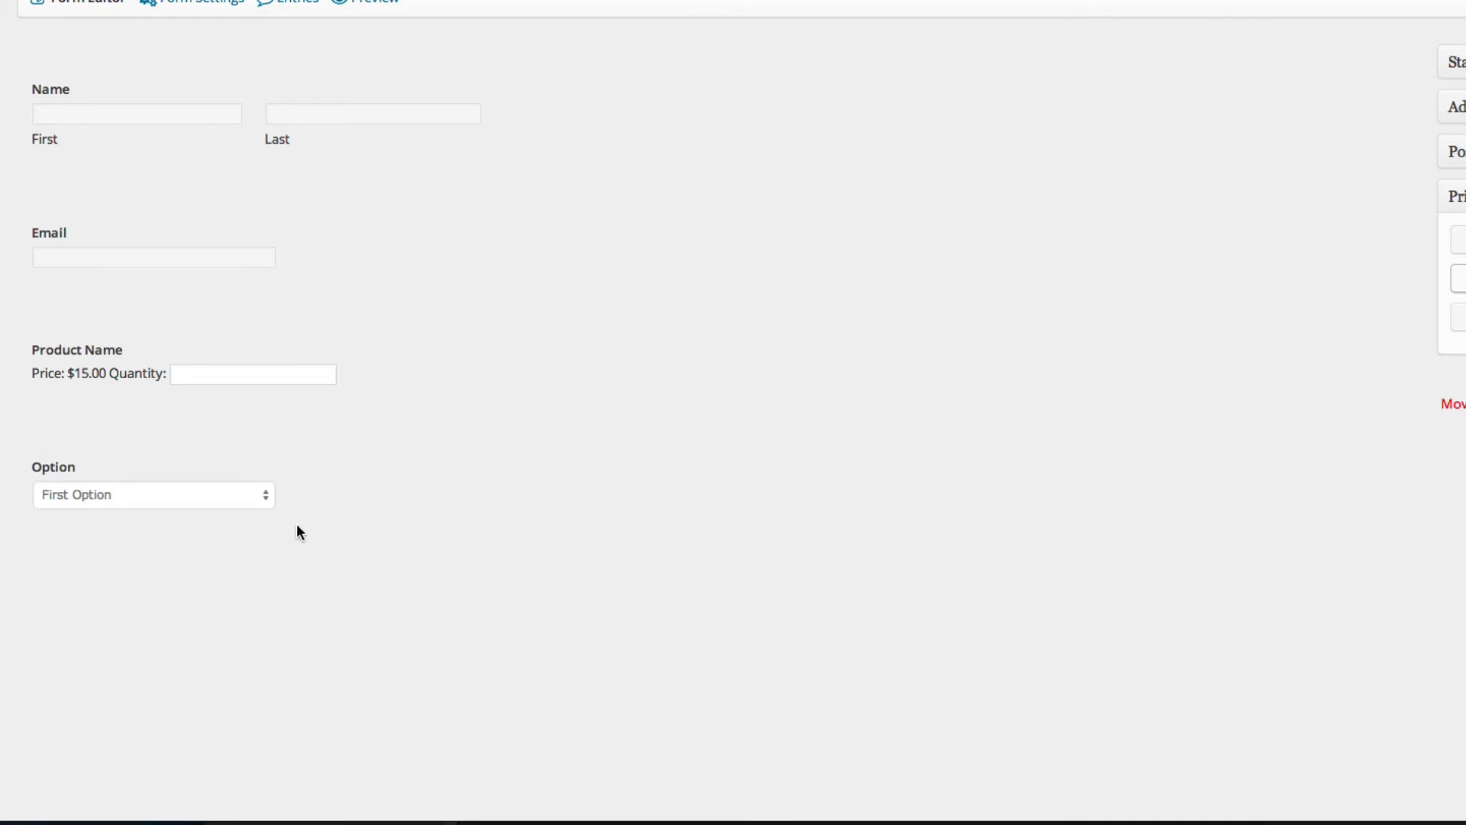
pyautogui.click(308, 493)
pyautogui.scroll(-2, 581, 599)
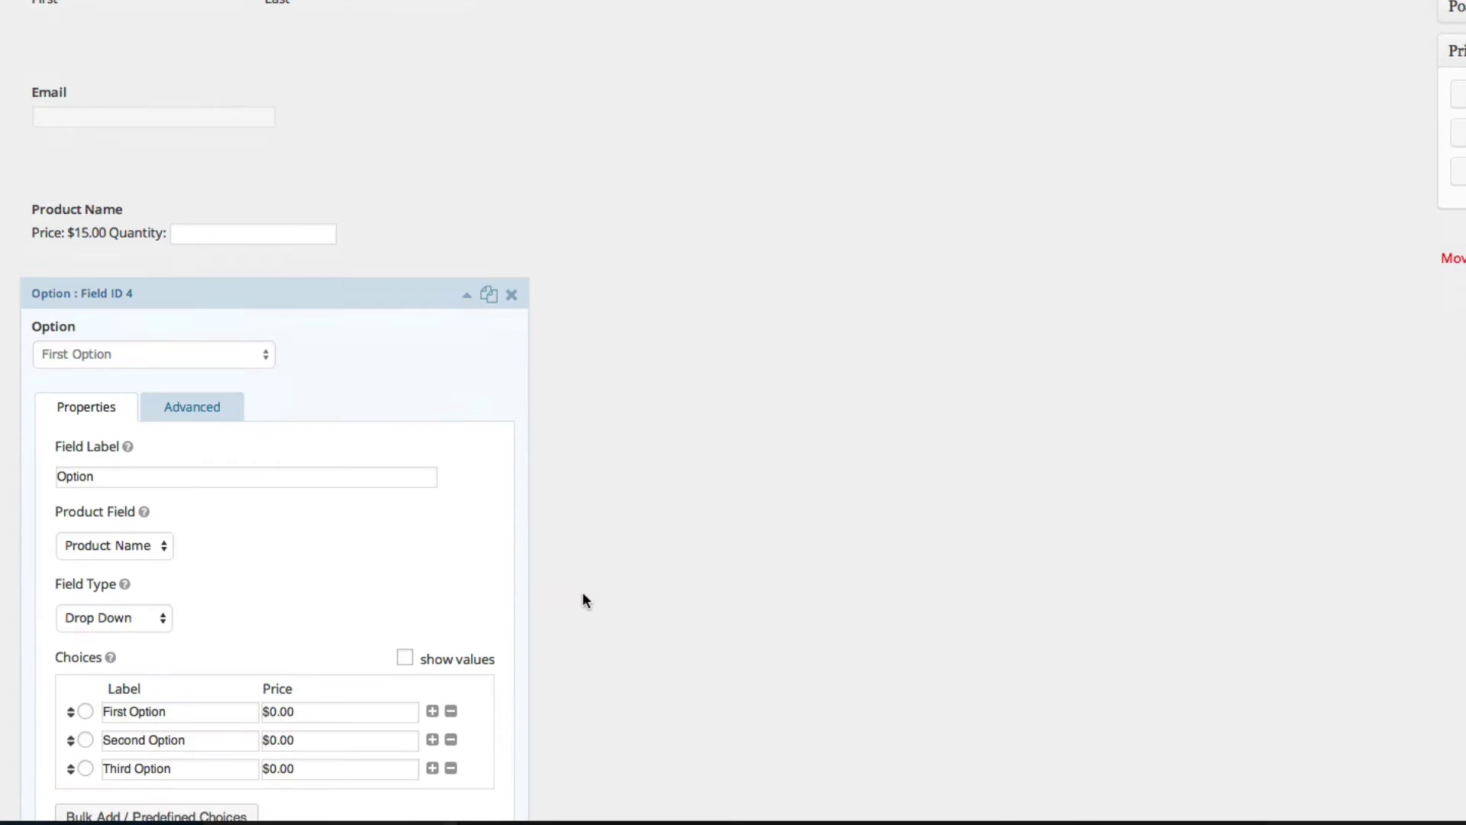
pyautogui.scroll(-2, 582, 598)
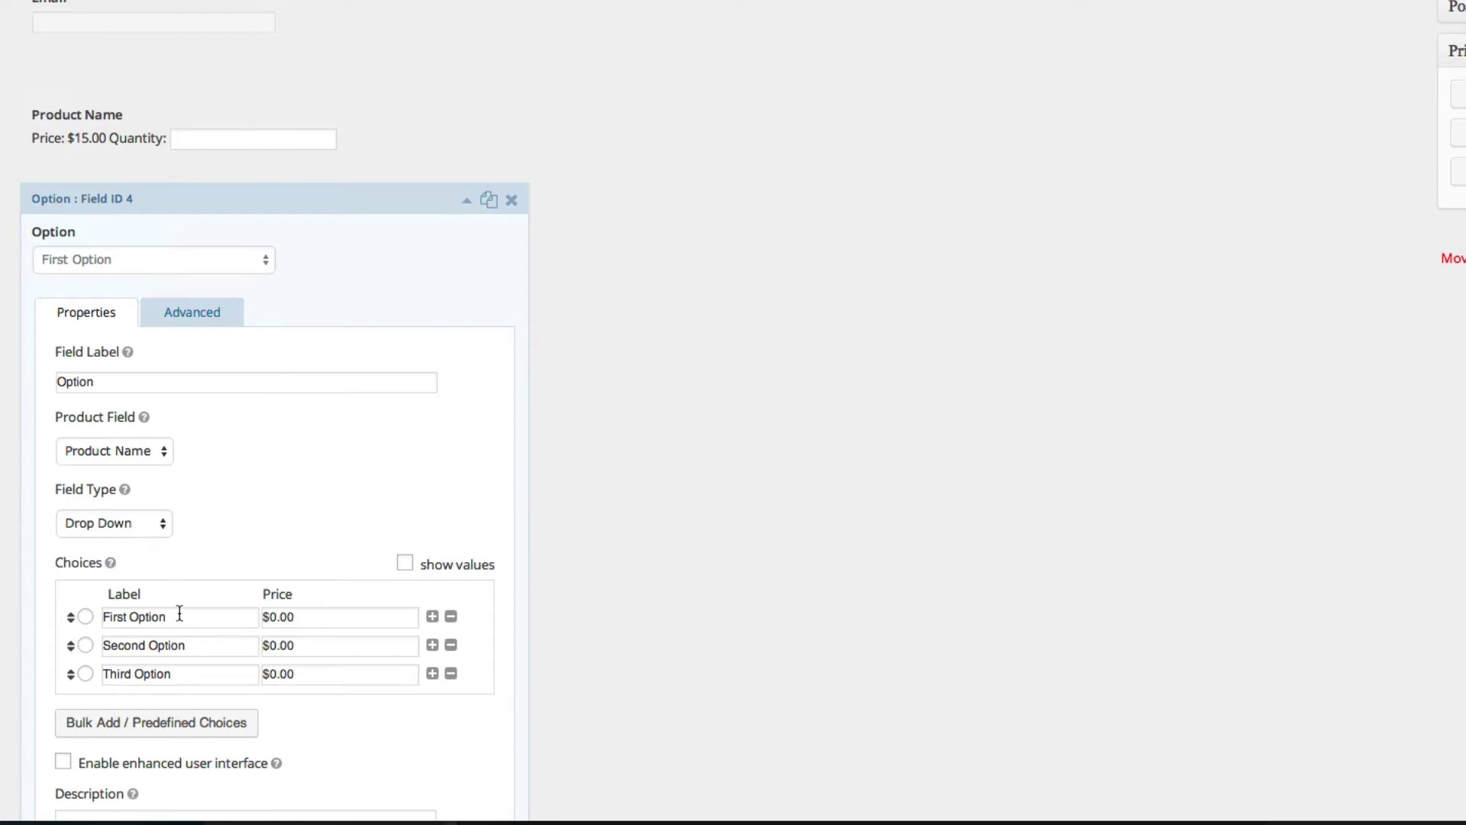
pyautogui.click(130, 521)
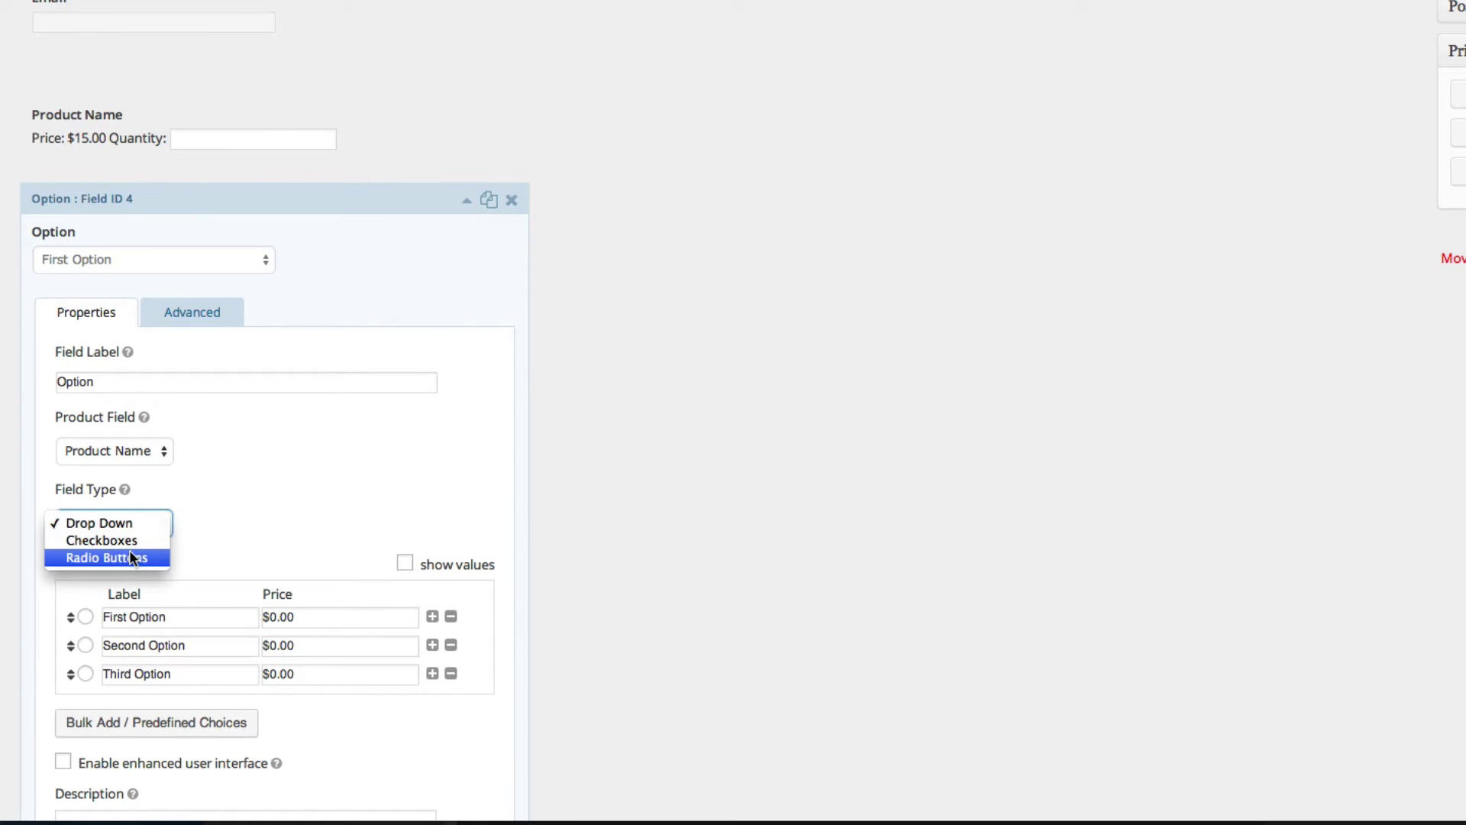
pyautogui.click(424, 472)
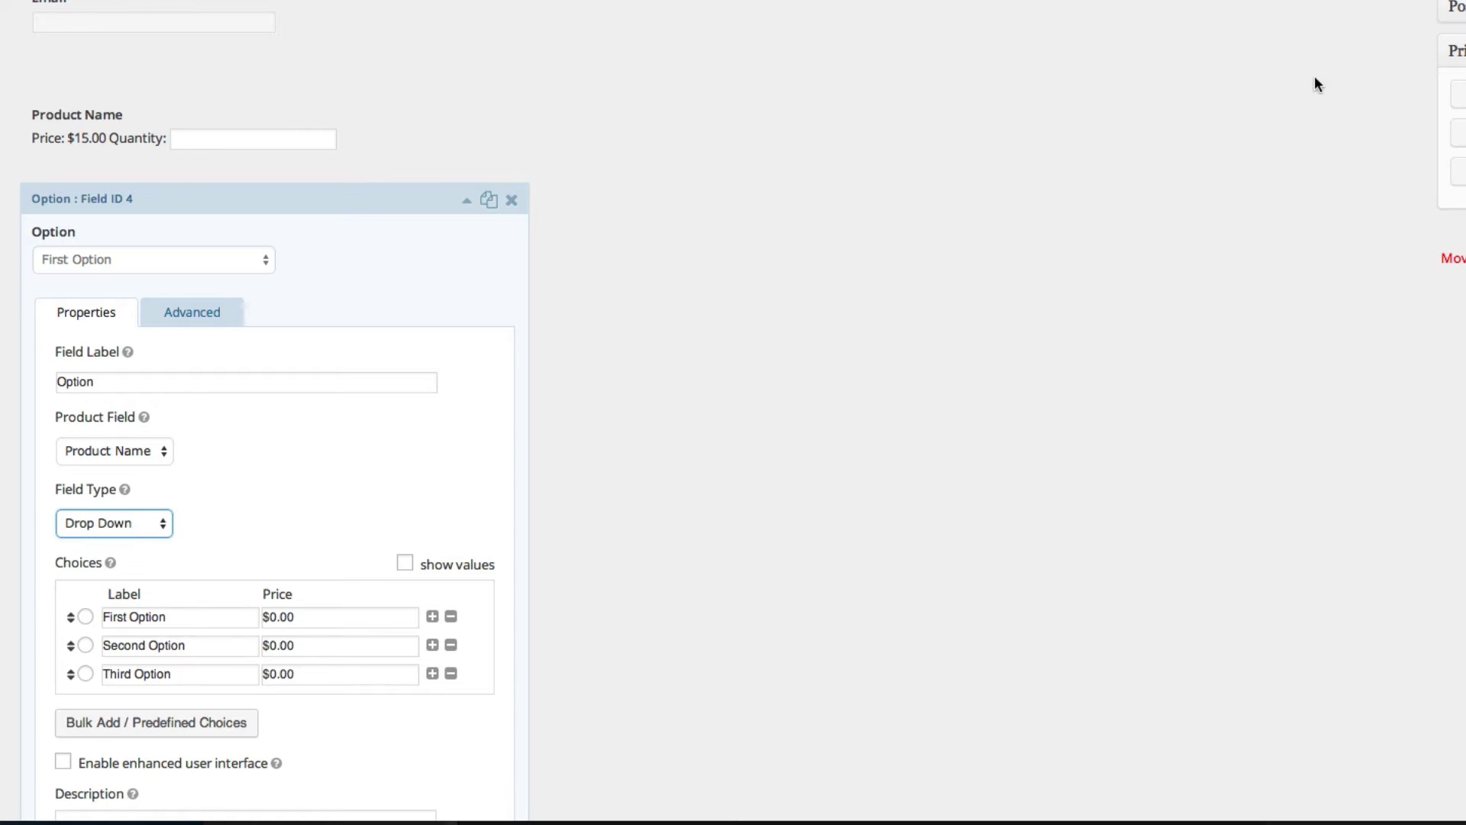
pyautogui.click(467, 200)
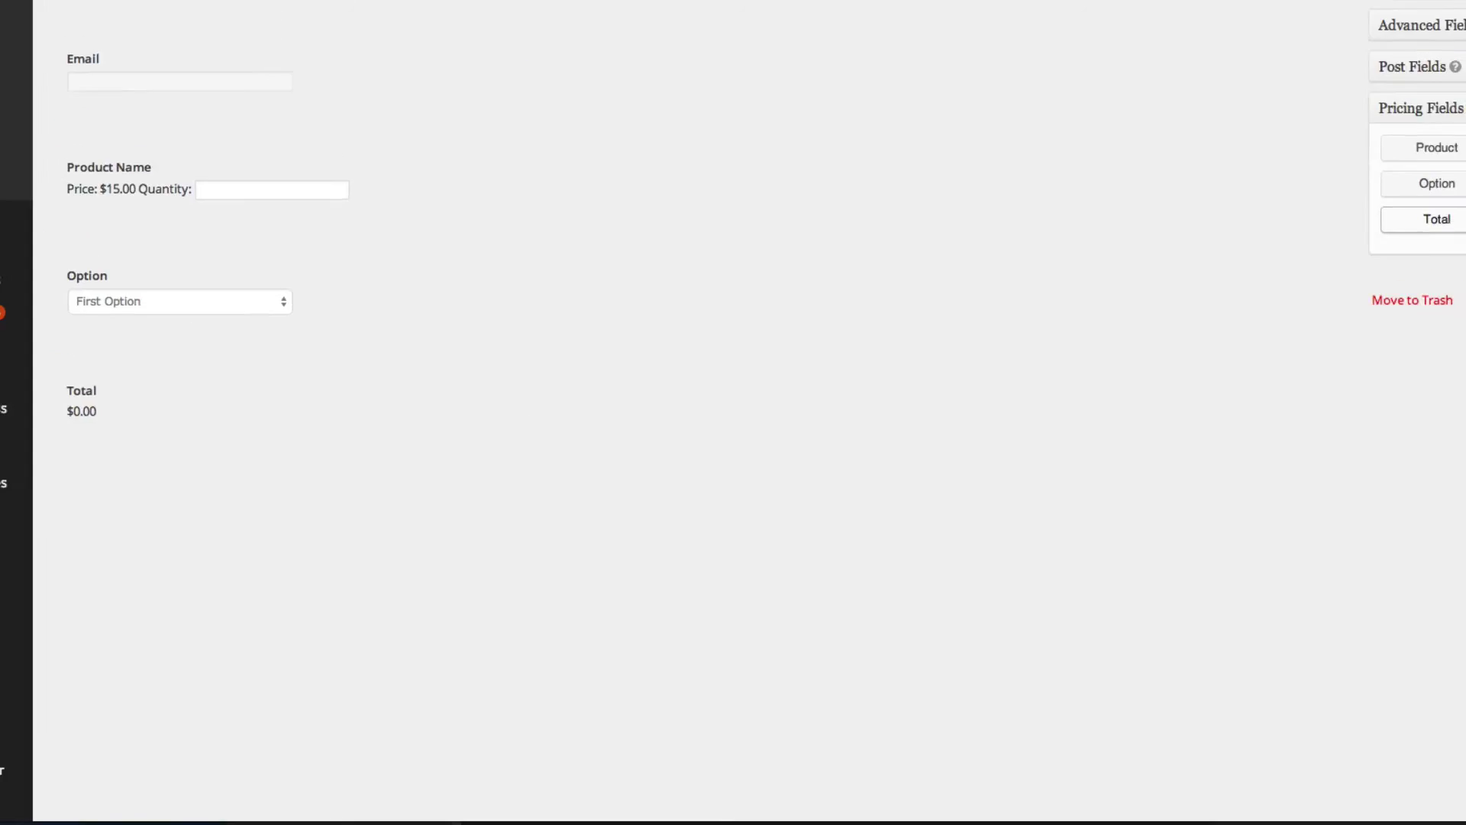
# - Save Test Order Form 1 with its new Total field
pyautogui.click(1372, 396)
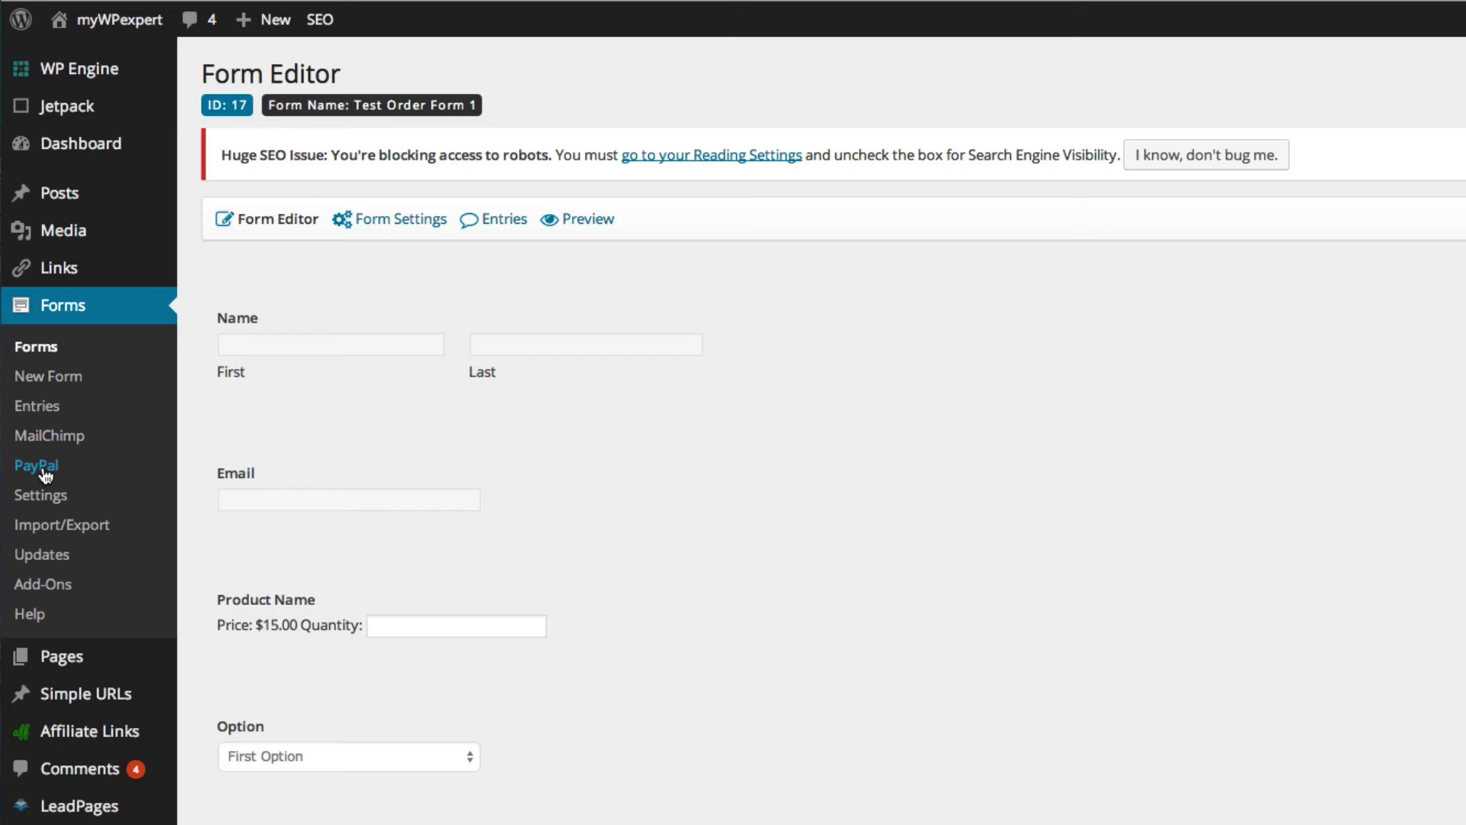
# - Start a new PayPal feed and enter the merchant's PayPal e-mail address in Production mode
pyautogui.click(36, 466)
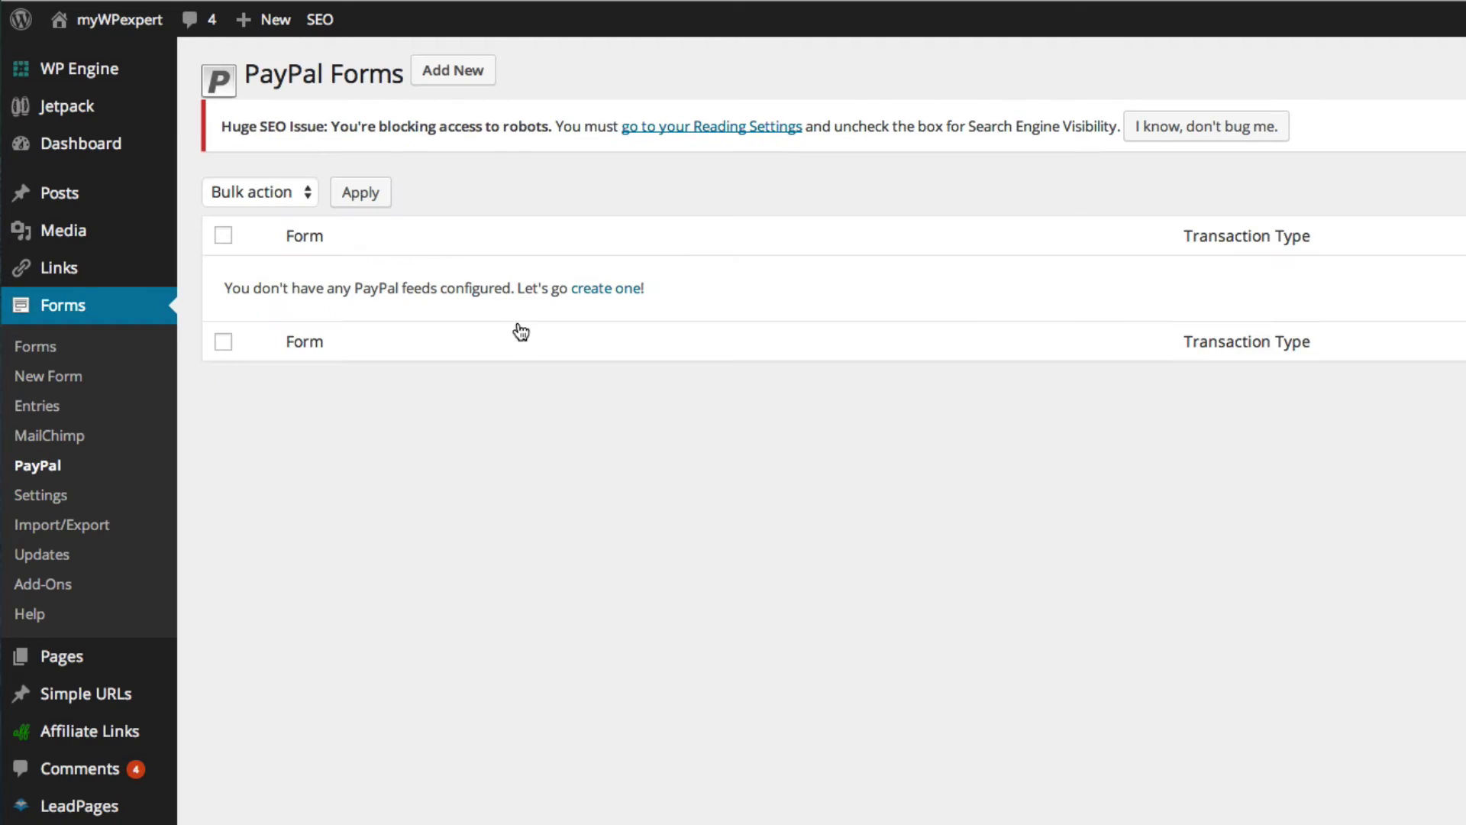
pyautogui.click(596, 290)
pyautogui.click(518, 187)
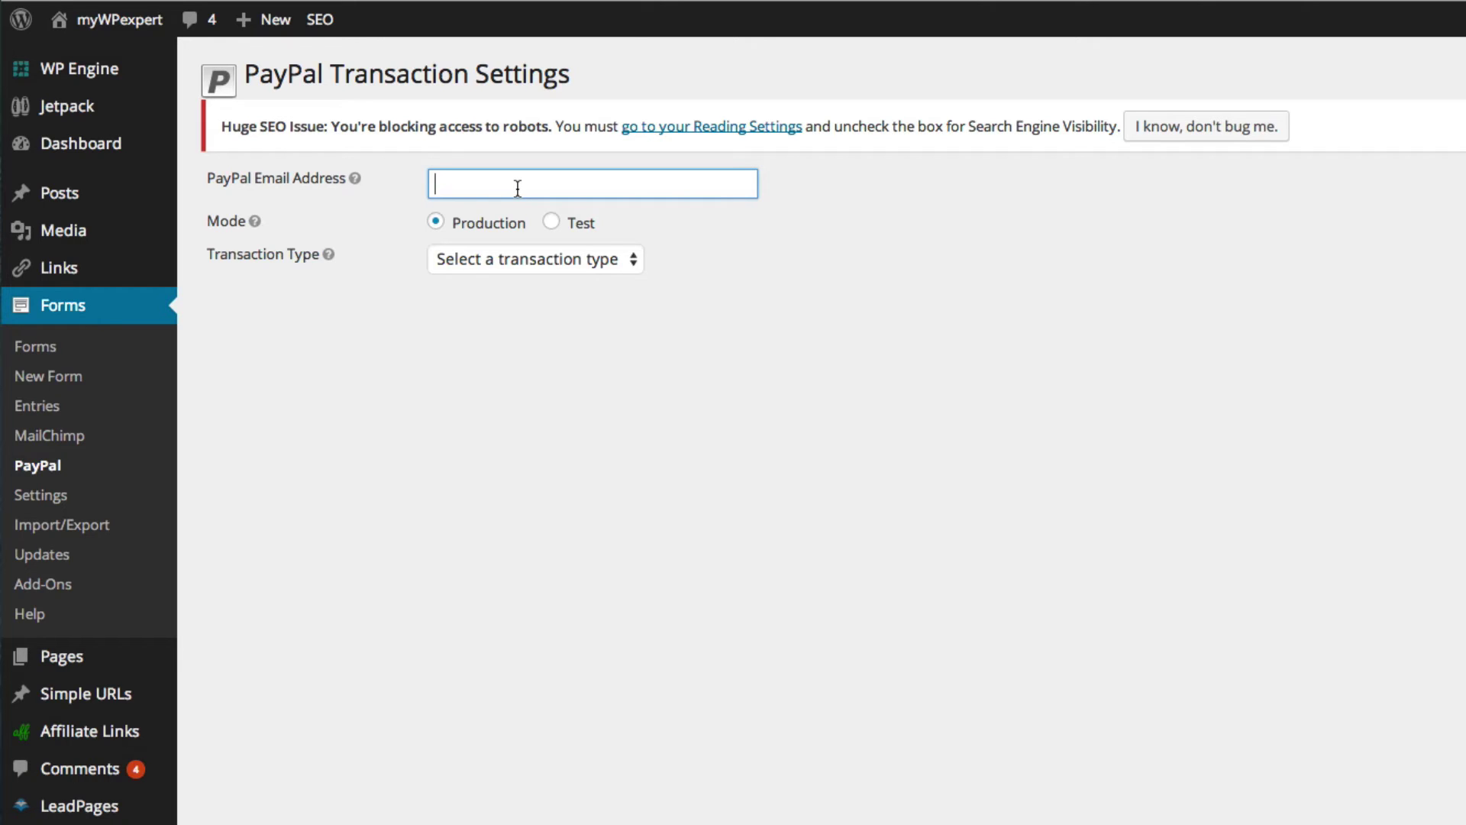
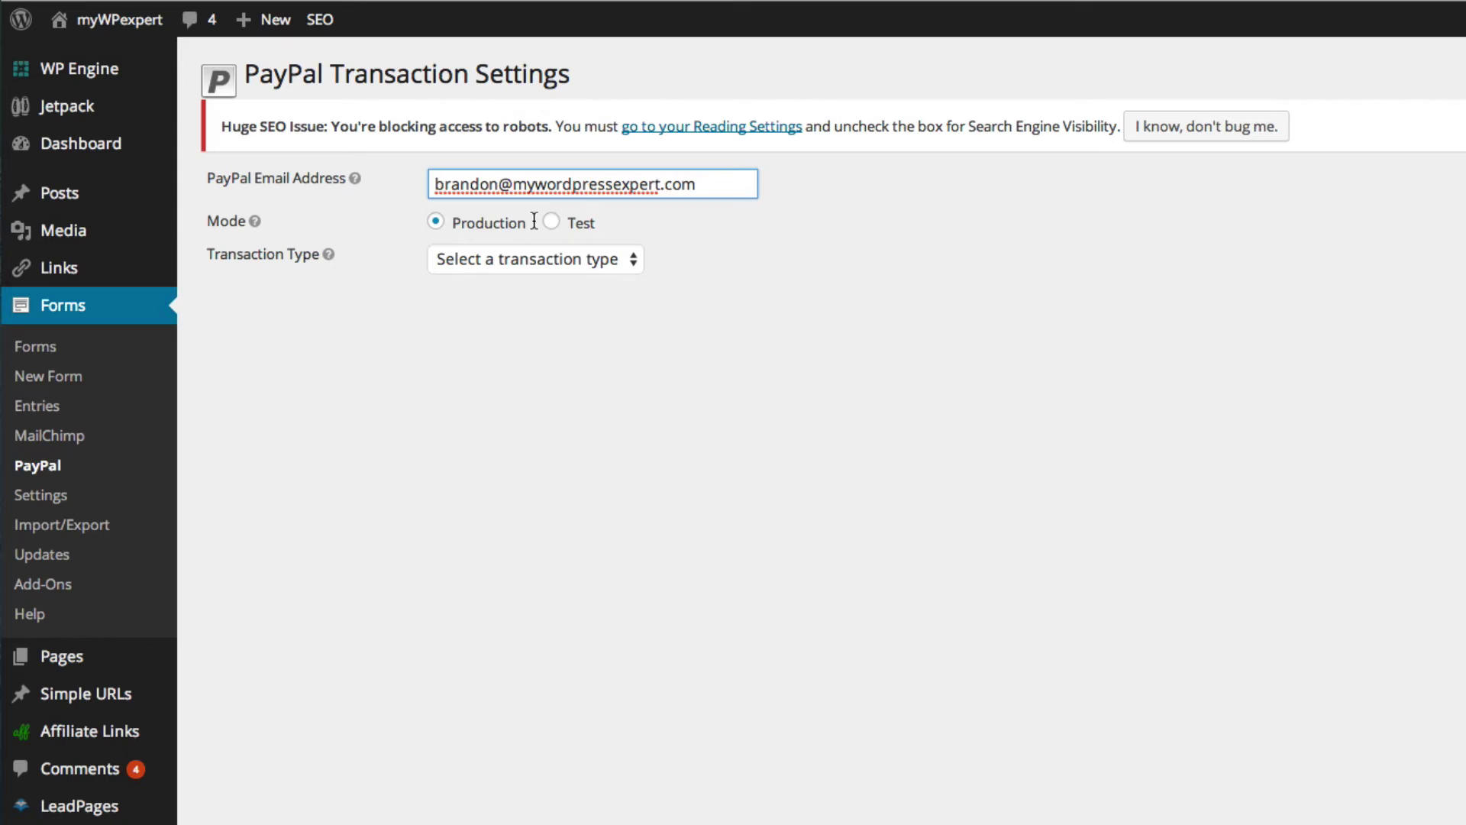
pyautogui.click(536, 262)
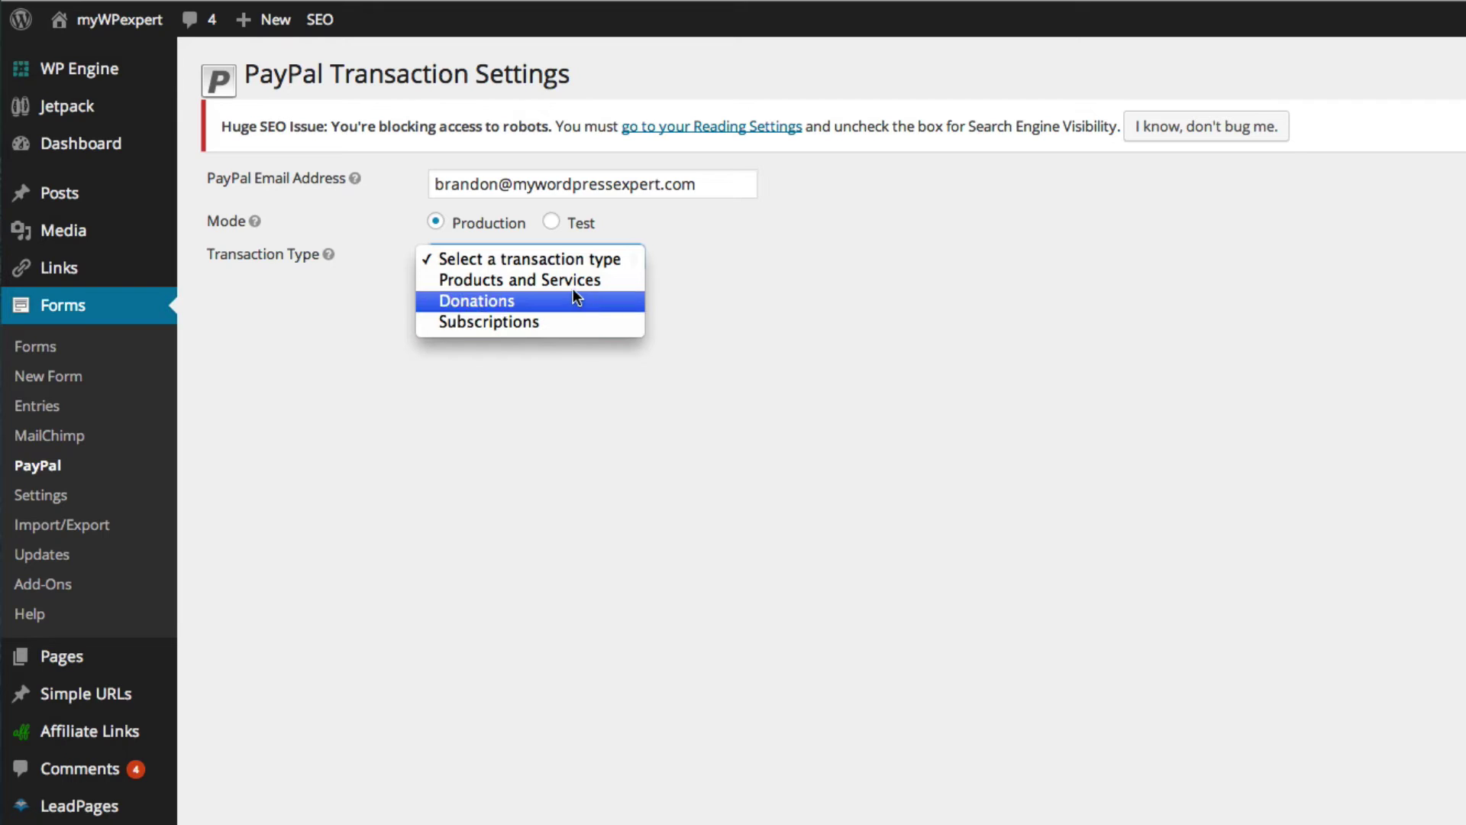
# - Set the feed's transaction type to Products and Services for Test Order Form 1
pyautogui.click(565, 280)
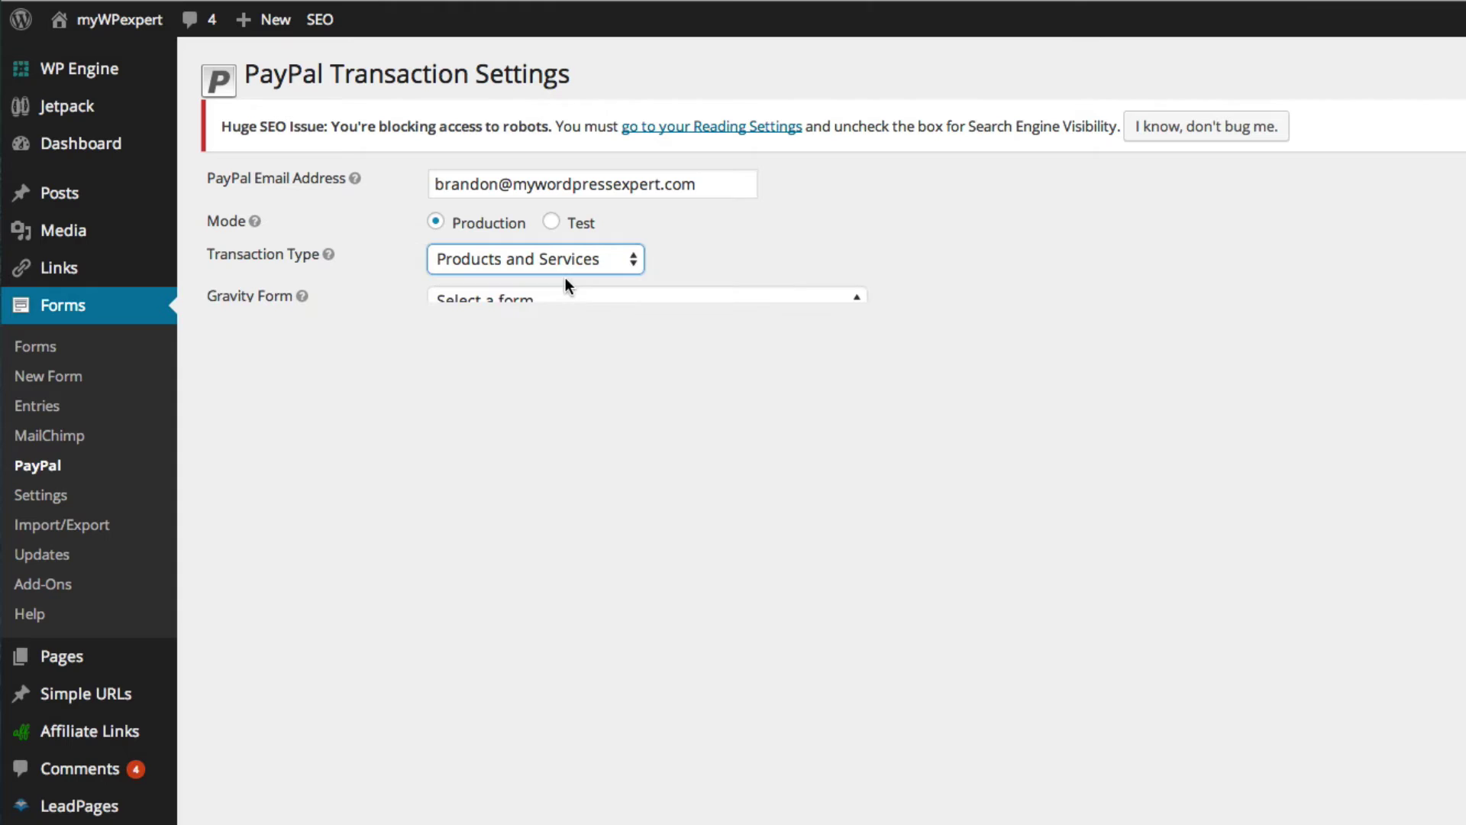
pyautogui.click(568, 307)
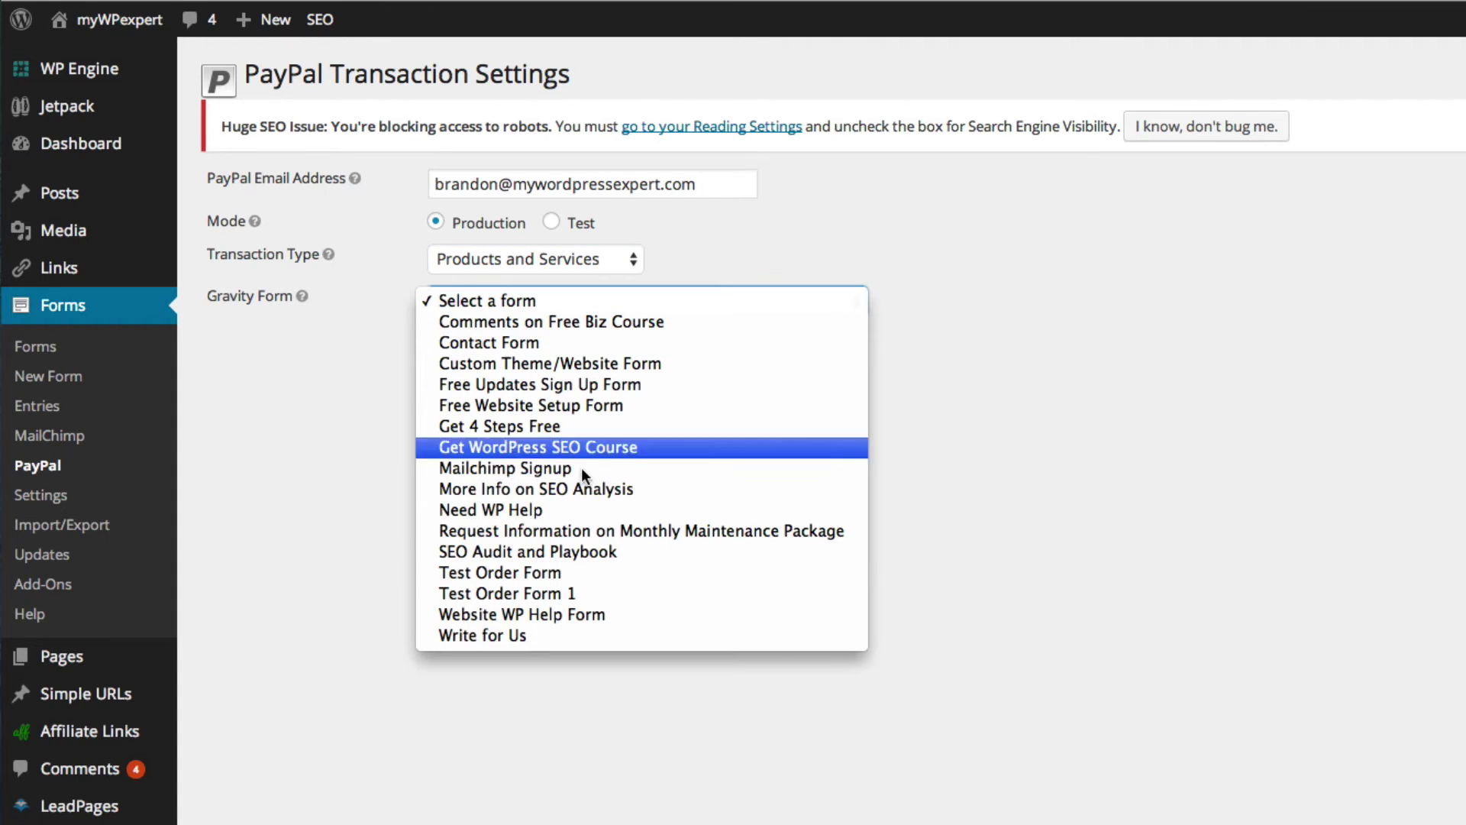
pyautogui.click(581, 596)
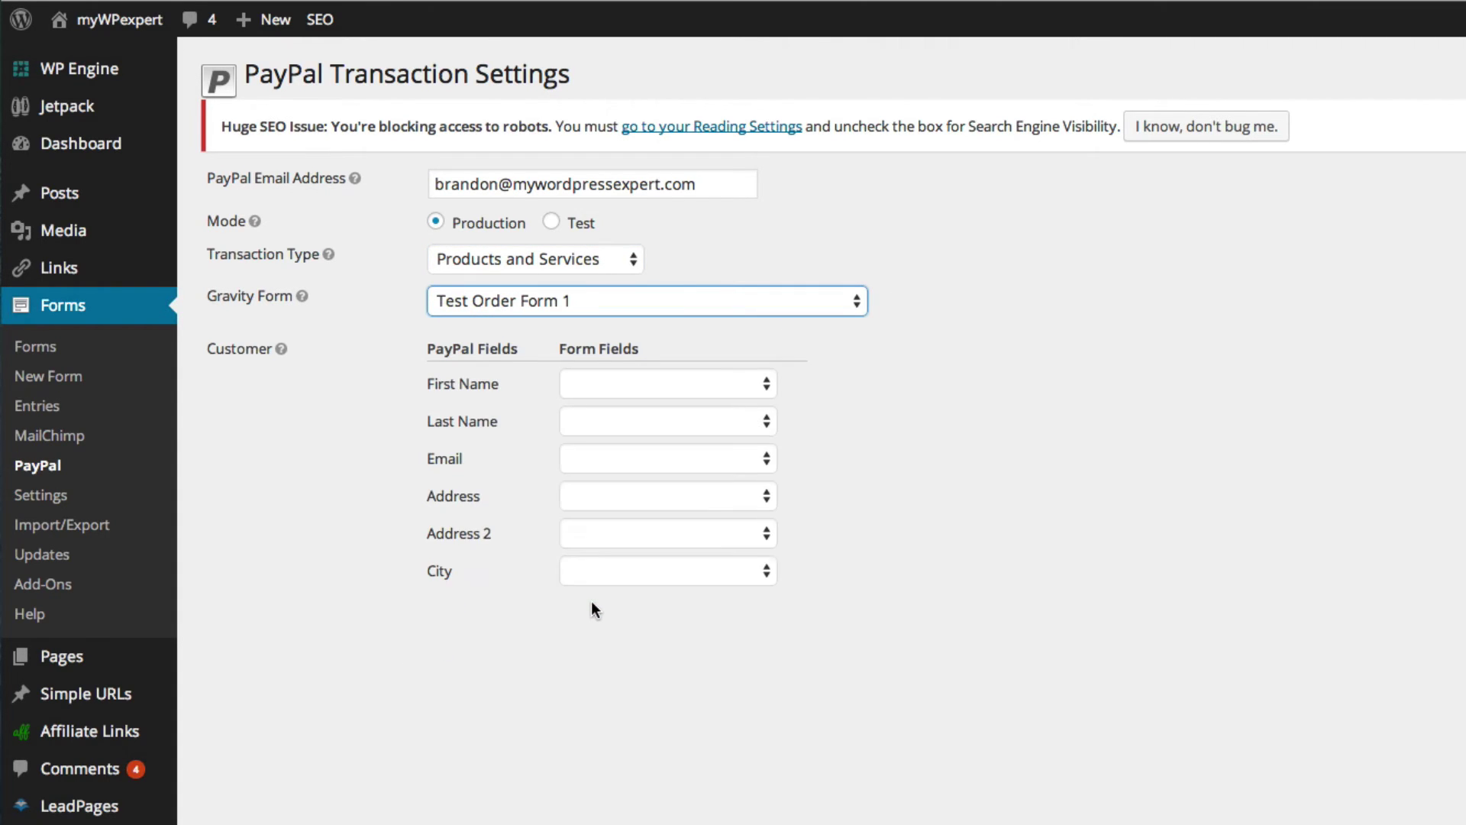
# - Map PayPal First Name, Last Name and Email to Name (First), Name (Last) and Email
pyautogui.click(627, 374)
pyautogui.click(640, 395)
pyautogui.click(634, 416)
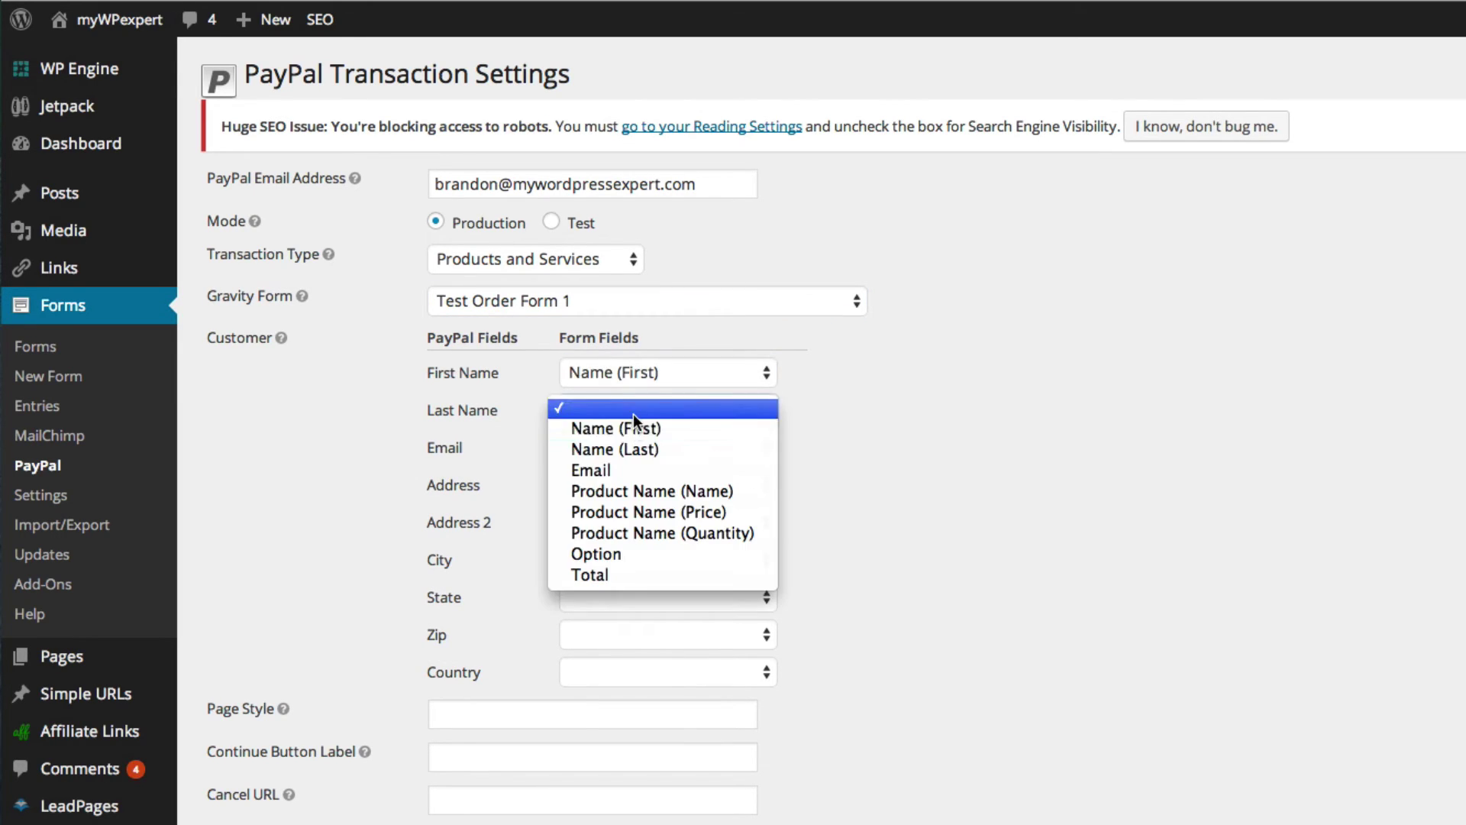
pyautogui.click(643, 449)
pyautogui.click(645, 448)
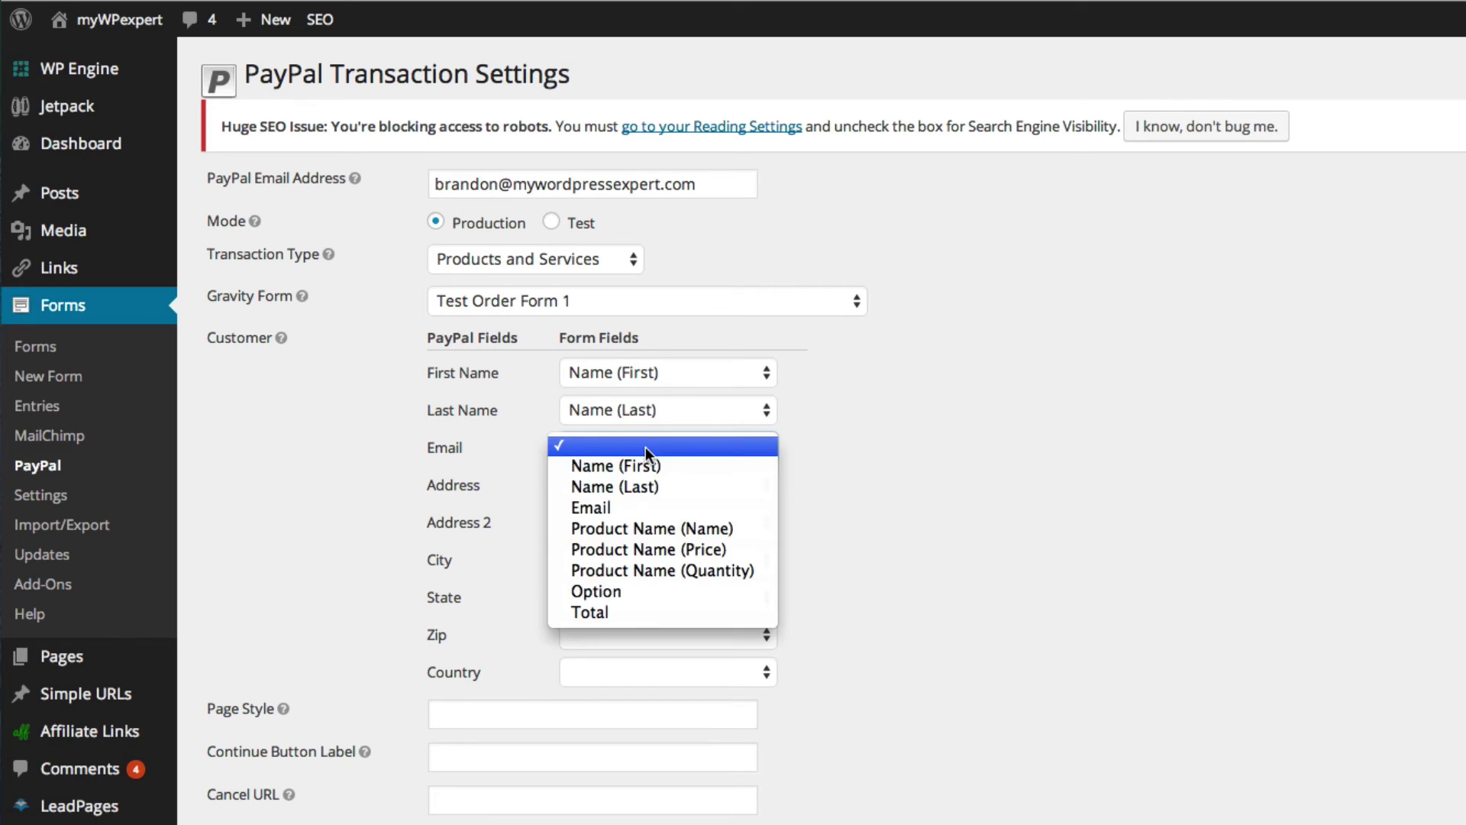
pyautogui.click(663, 507)
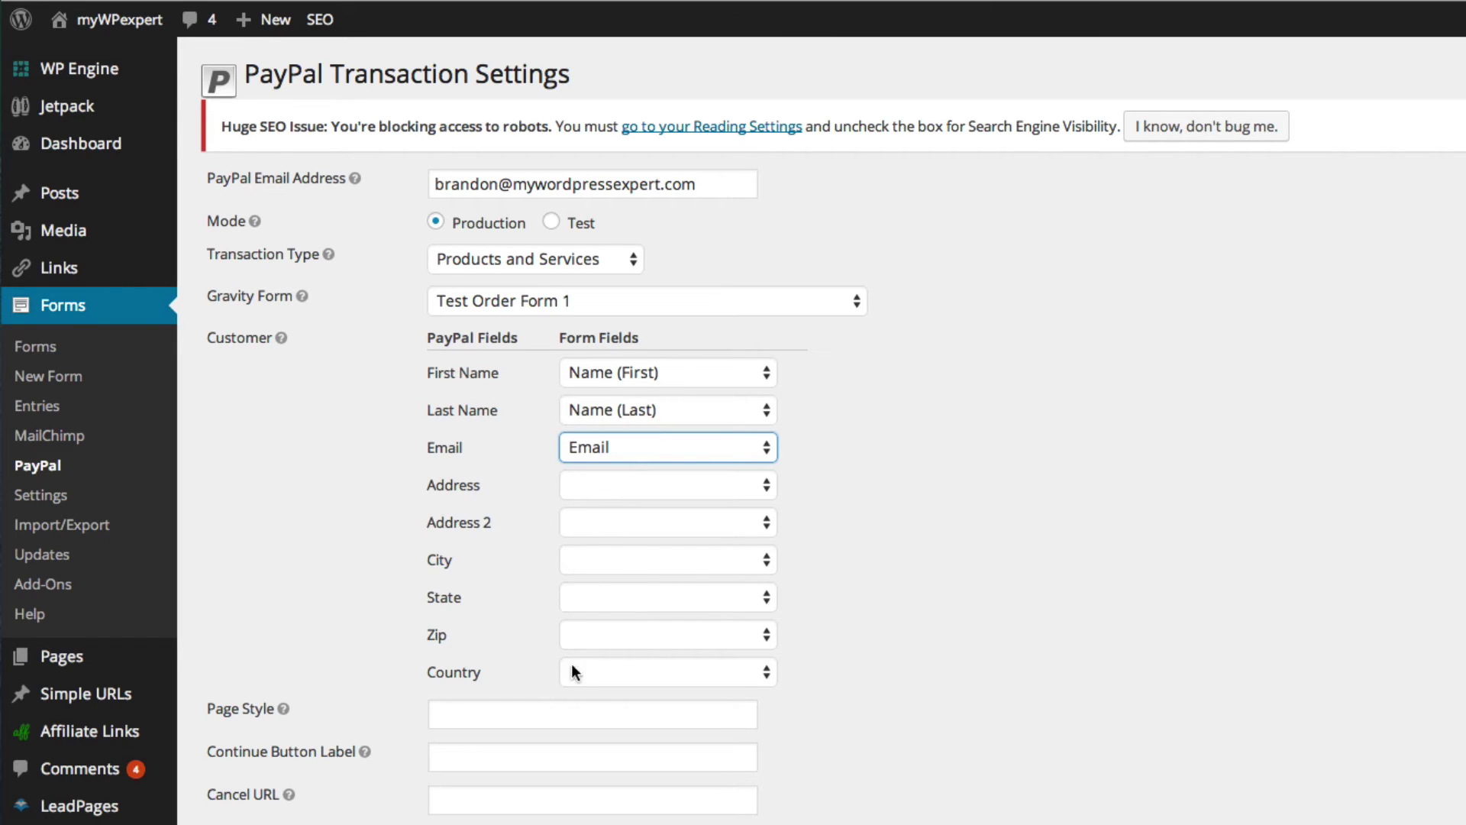
# - Send the Admin Notification only when payment is received, leaving the PayPal condition disabled
pyautogui.scroll(-1, 611, 707)
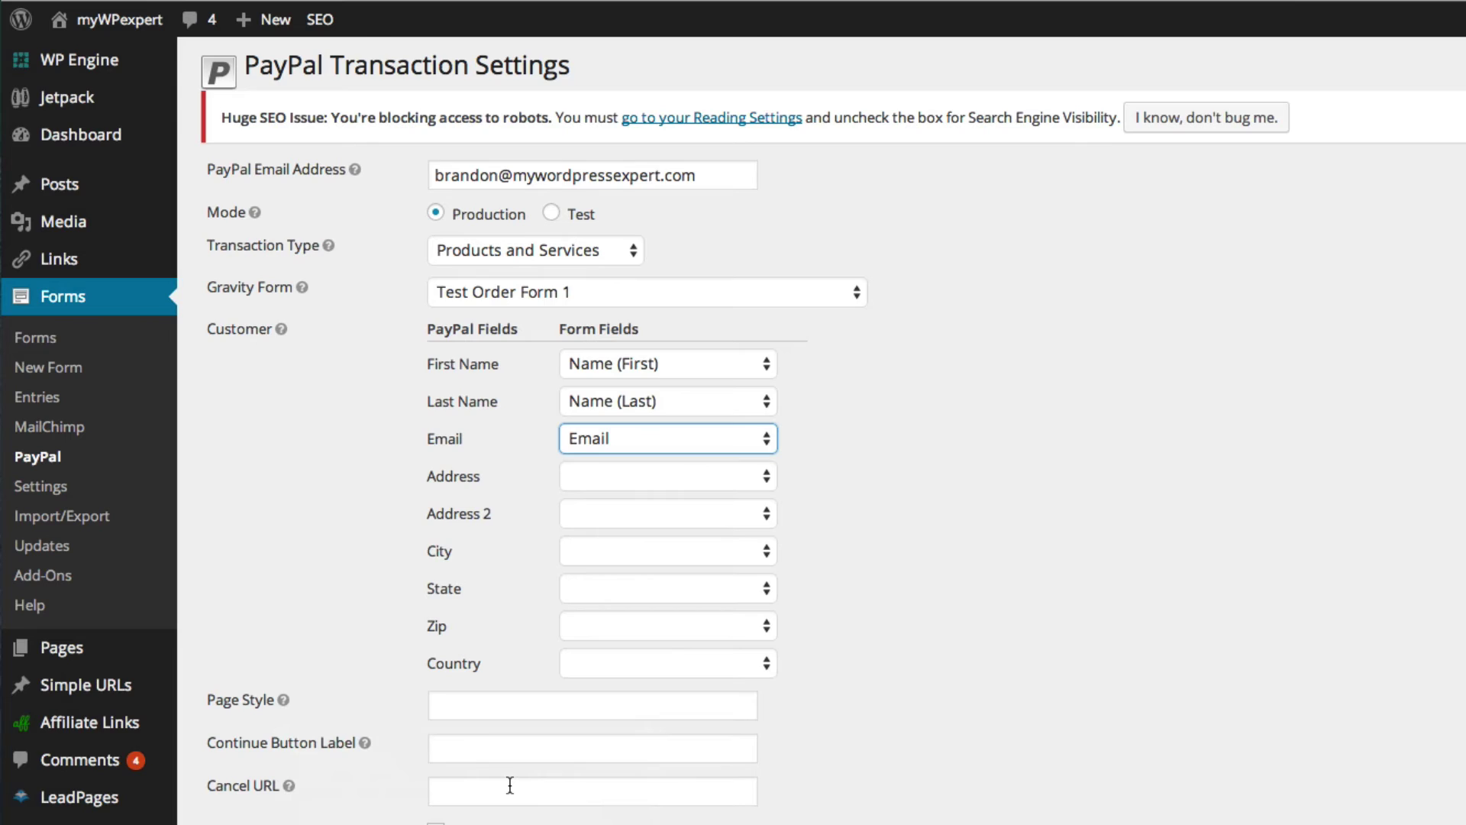
pyautogui.scroll(-3, 510, 785)
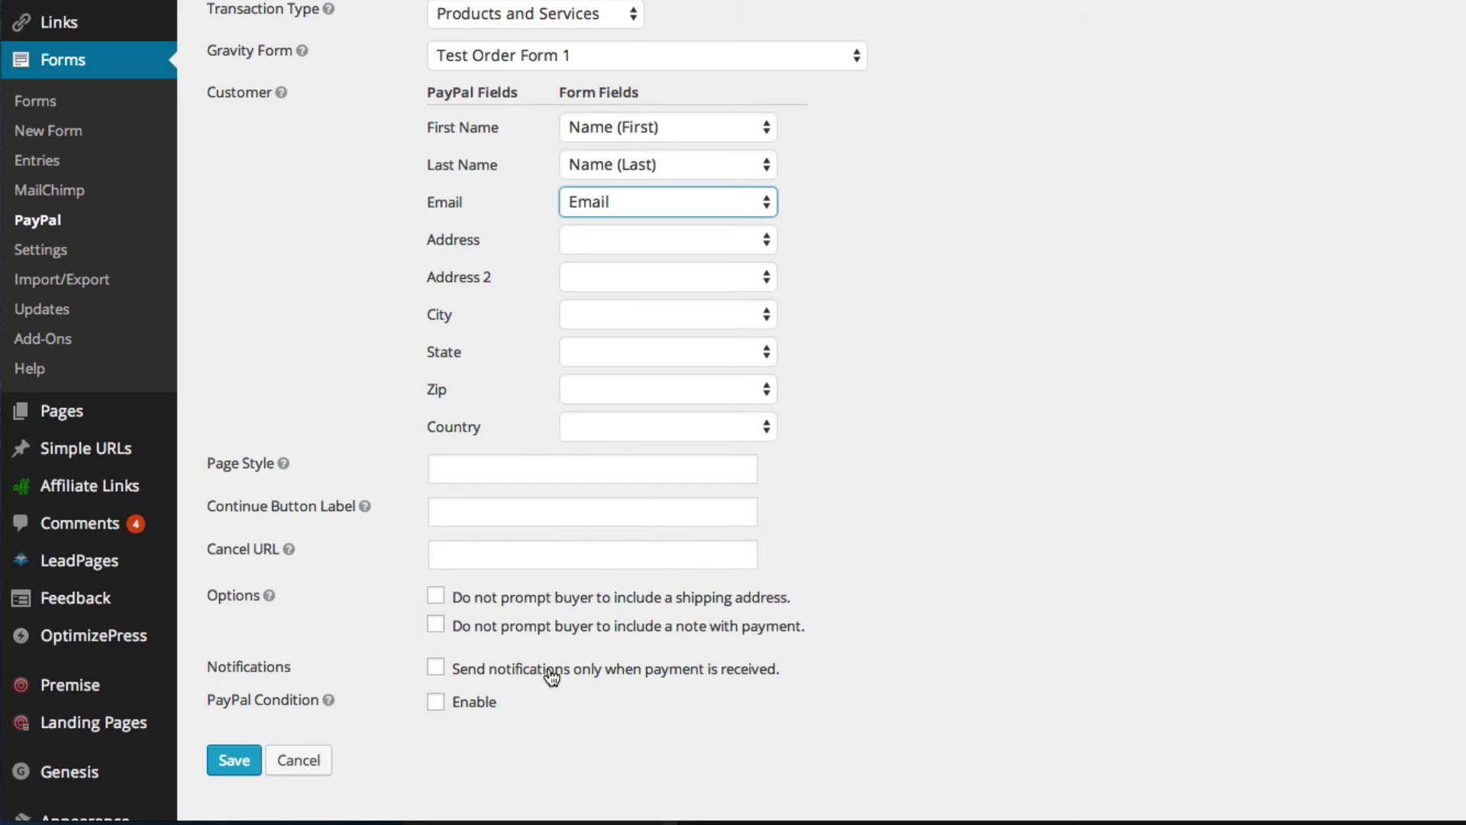
pyautogui.click(551, 677)
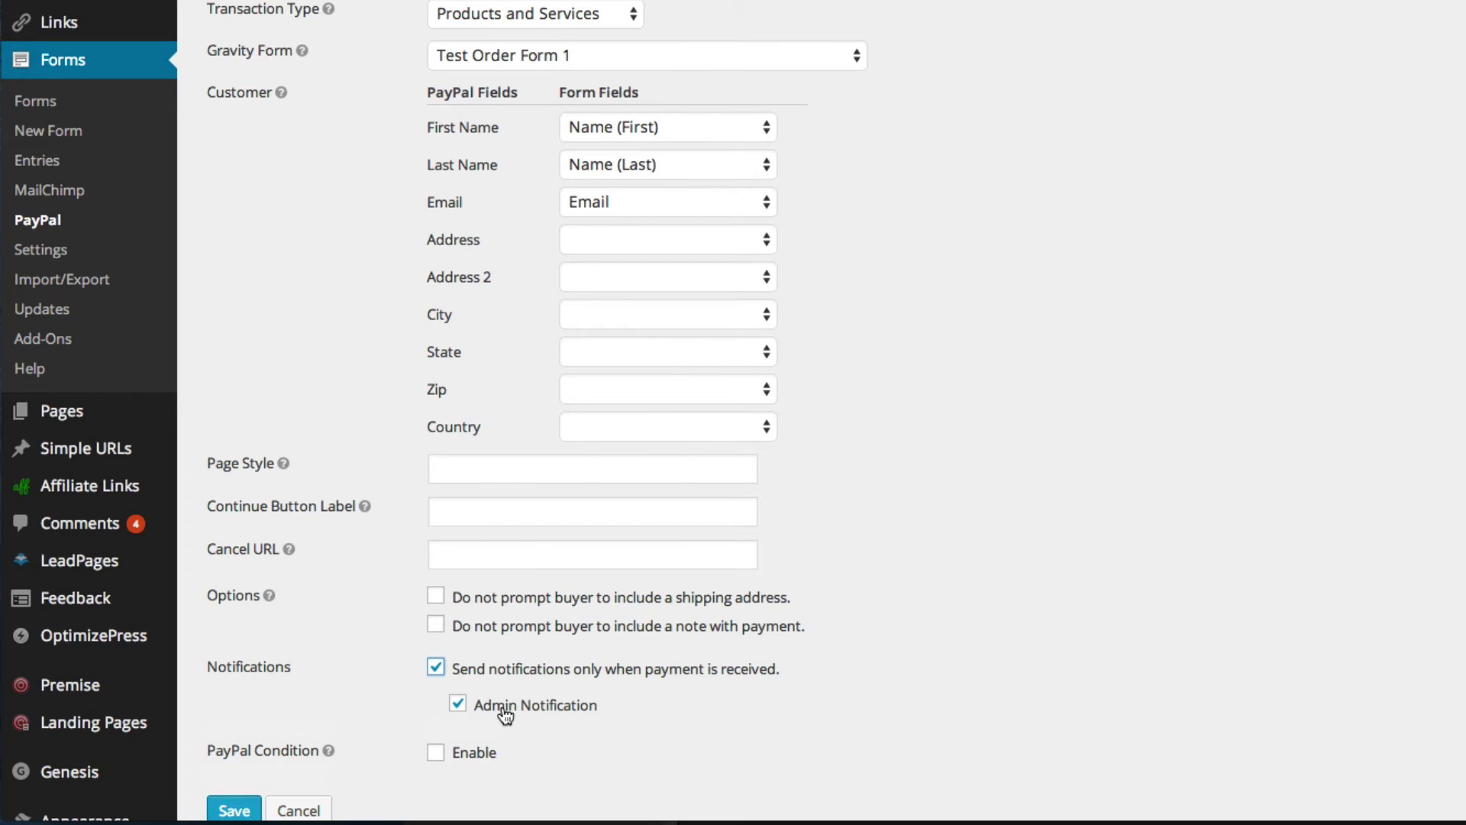
pyautogui.scroll(-2, 516, 711)
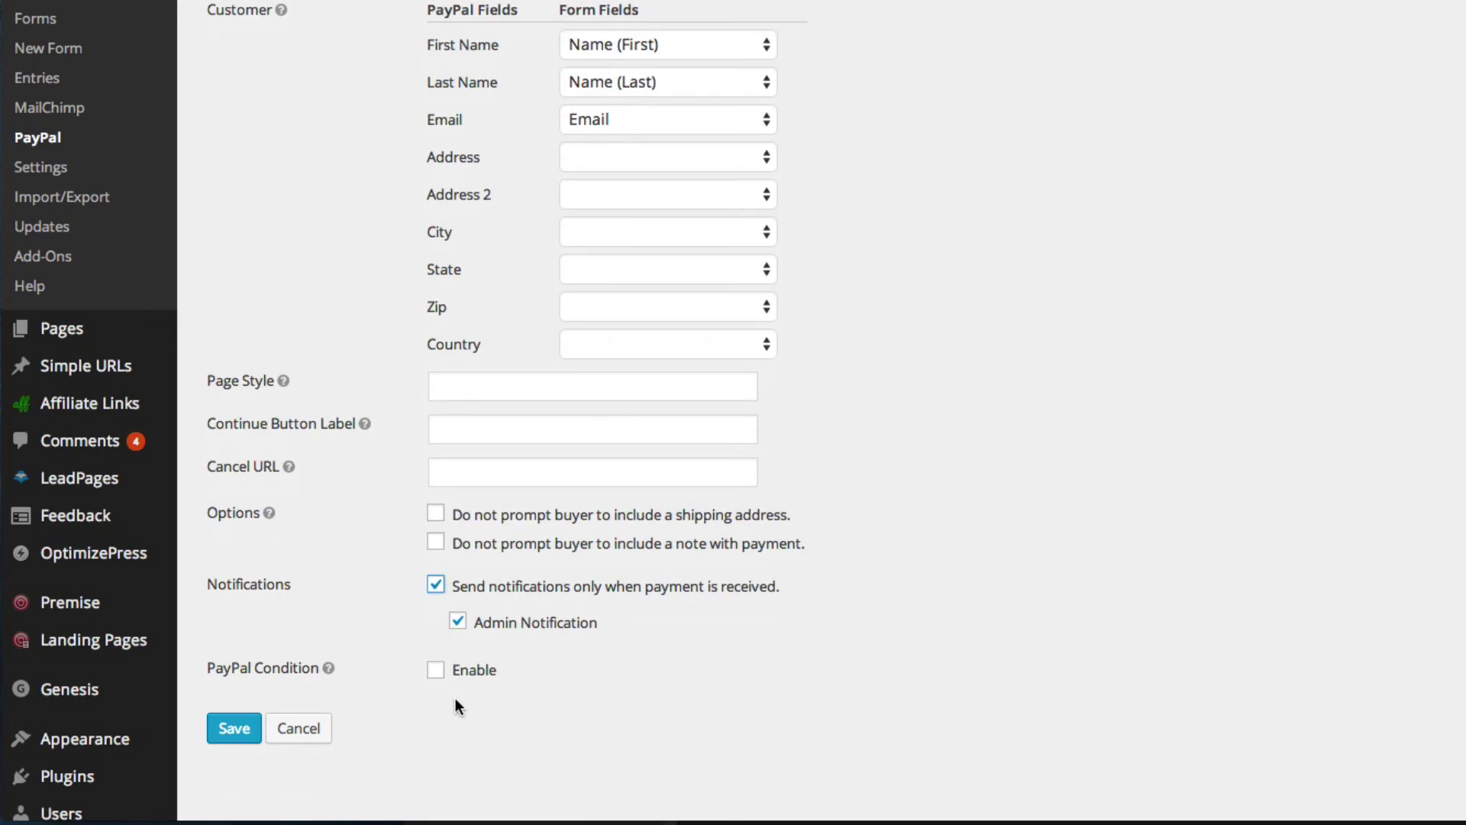
pyautogui.click(435, 672)
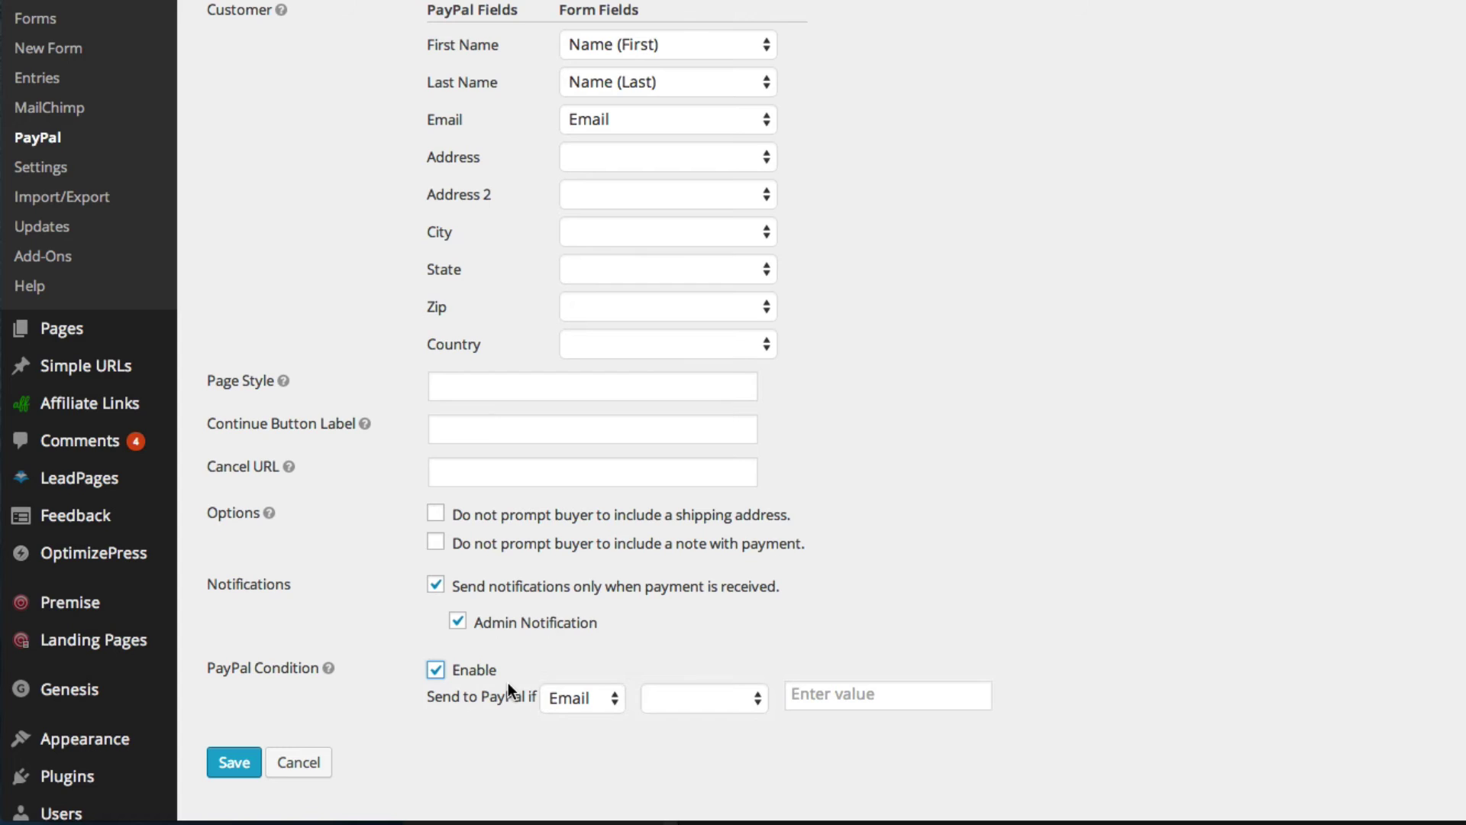
pyautogui.click(435, 671)
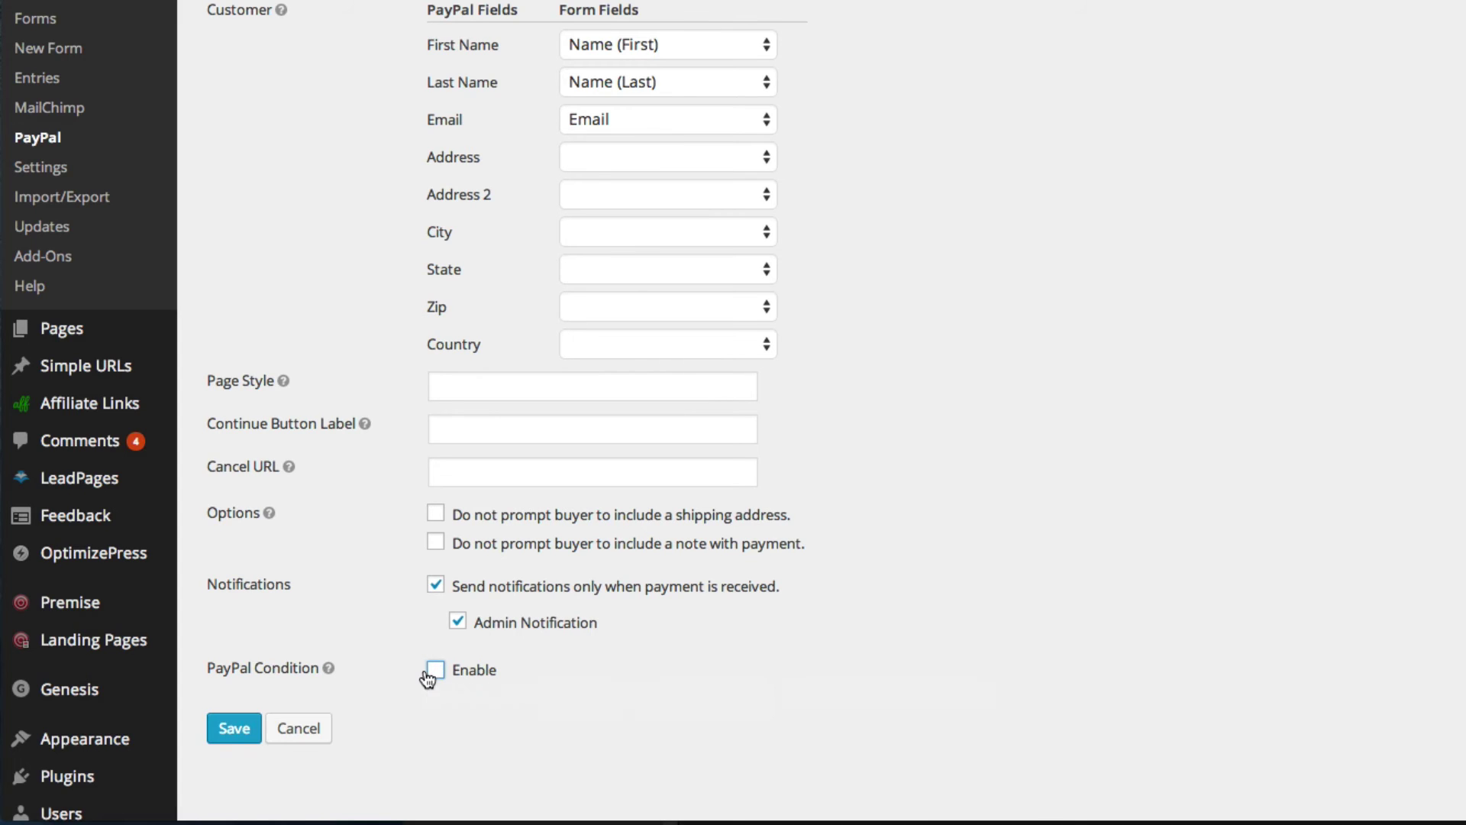
# - Save the PayPal feed and start a new page titled 'Test Order Page'
pyautogui.click(220, 732)
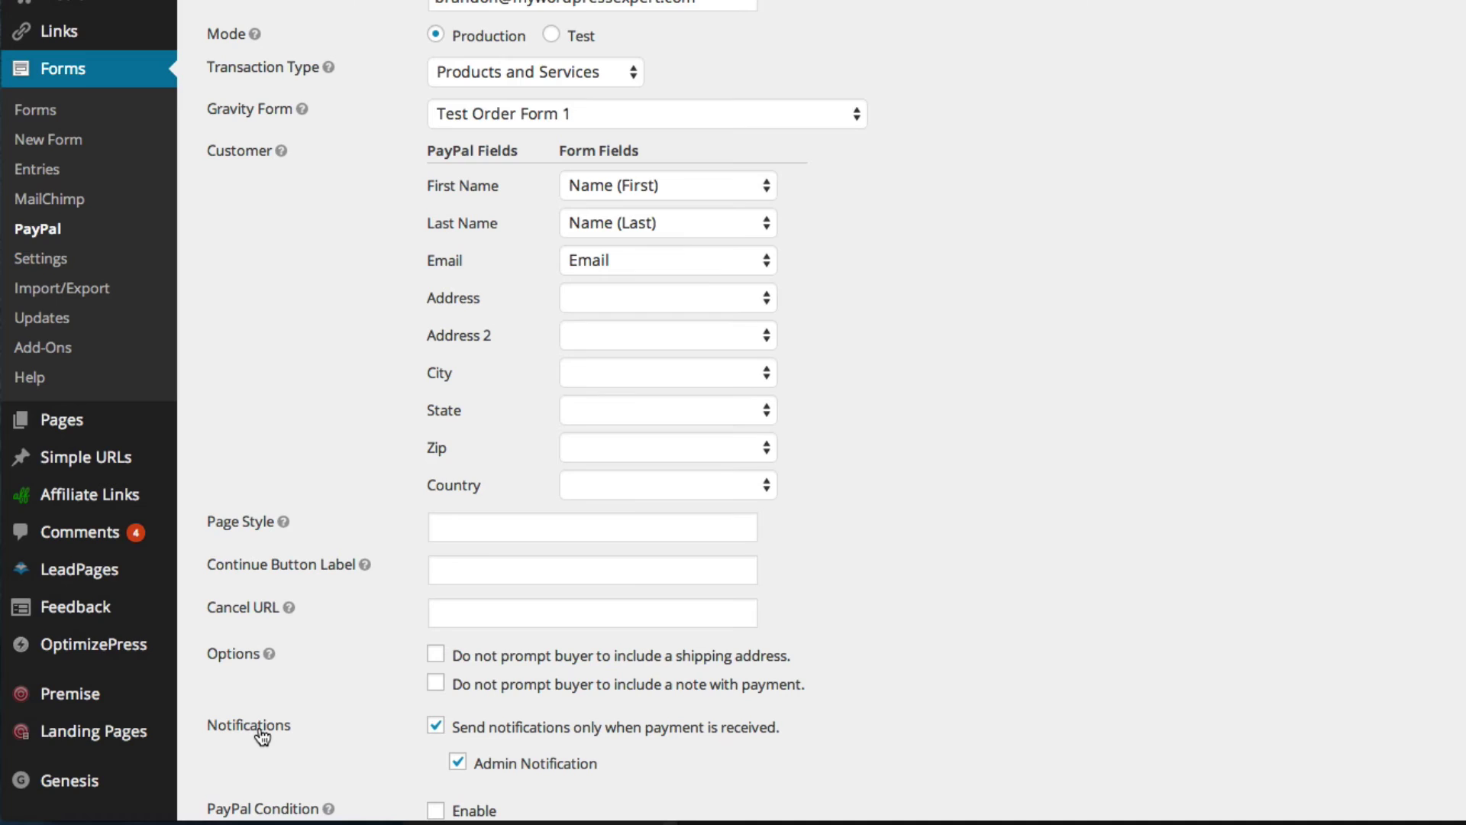
pyautogui.moveTo(243, 428)
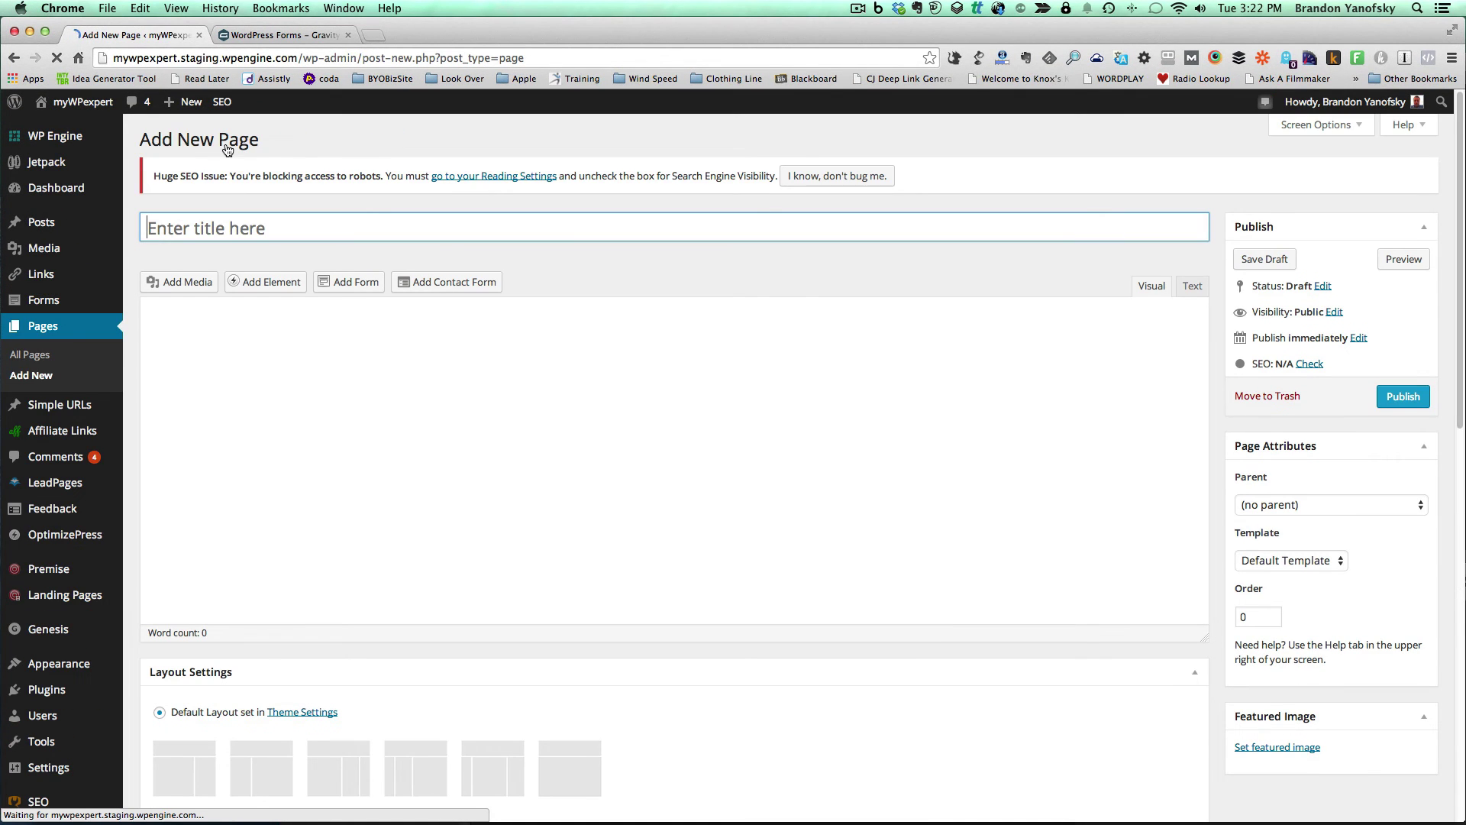
pyautogui.write('Test Order ')
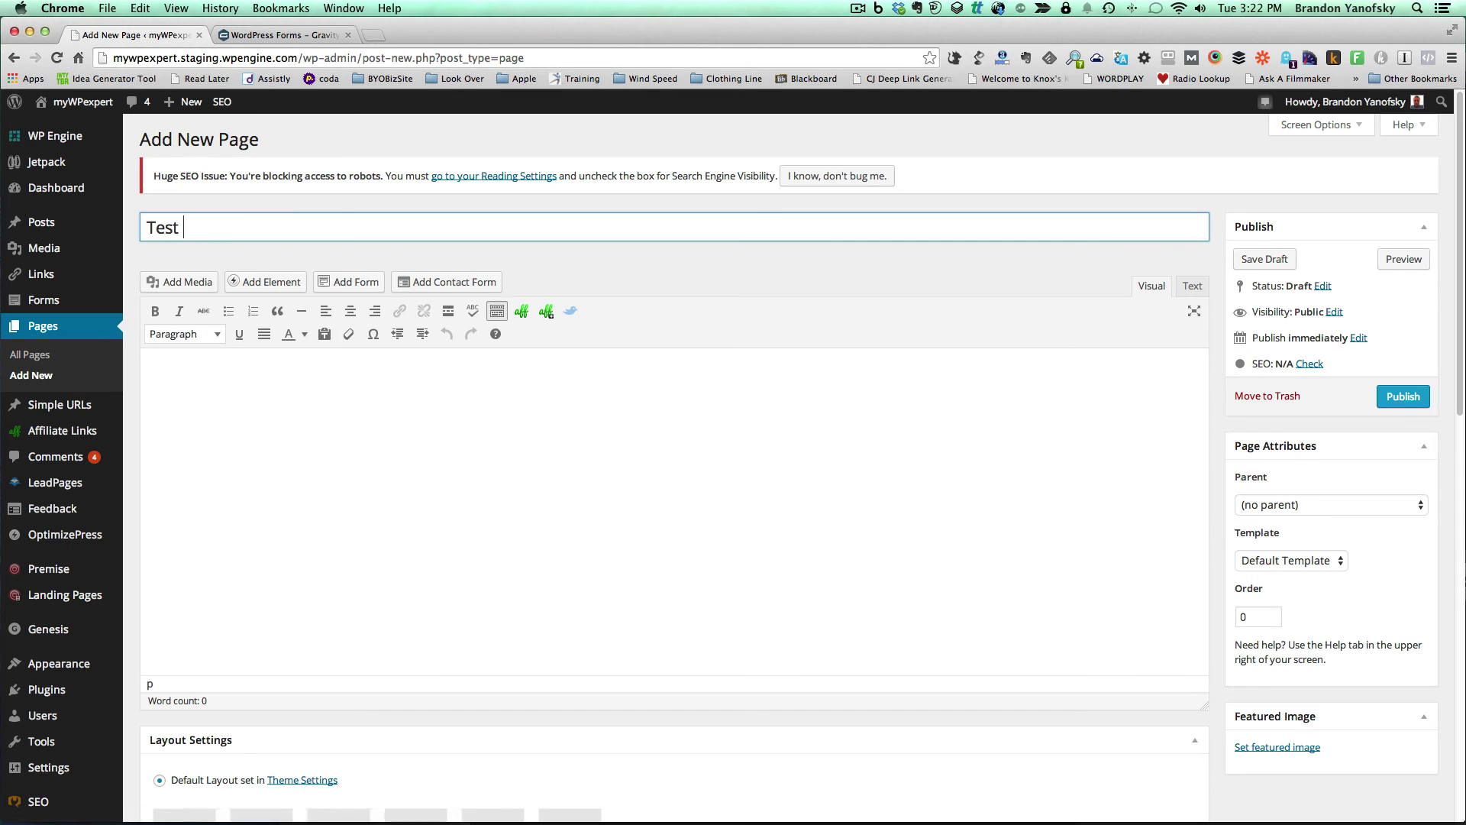
pyautogui.write('Page')
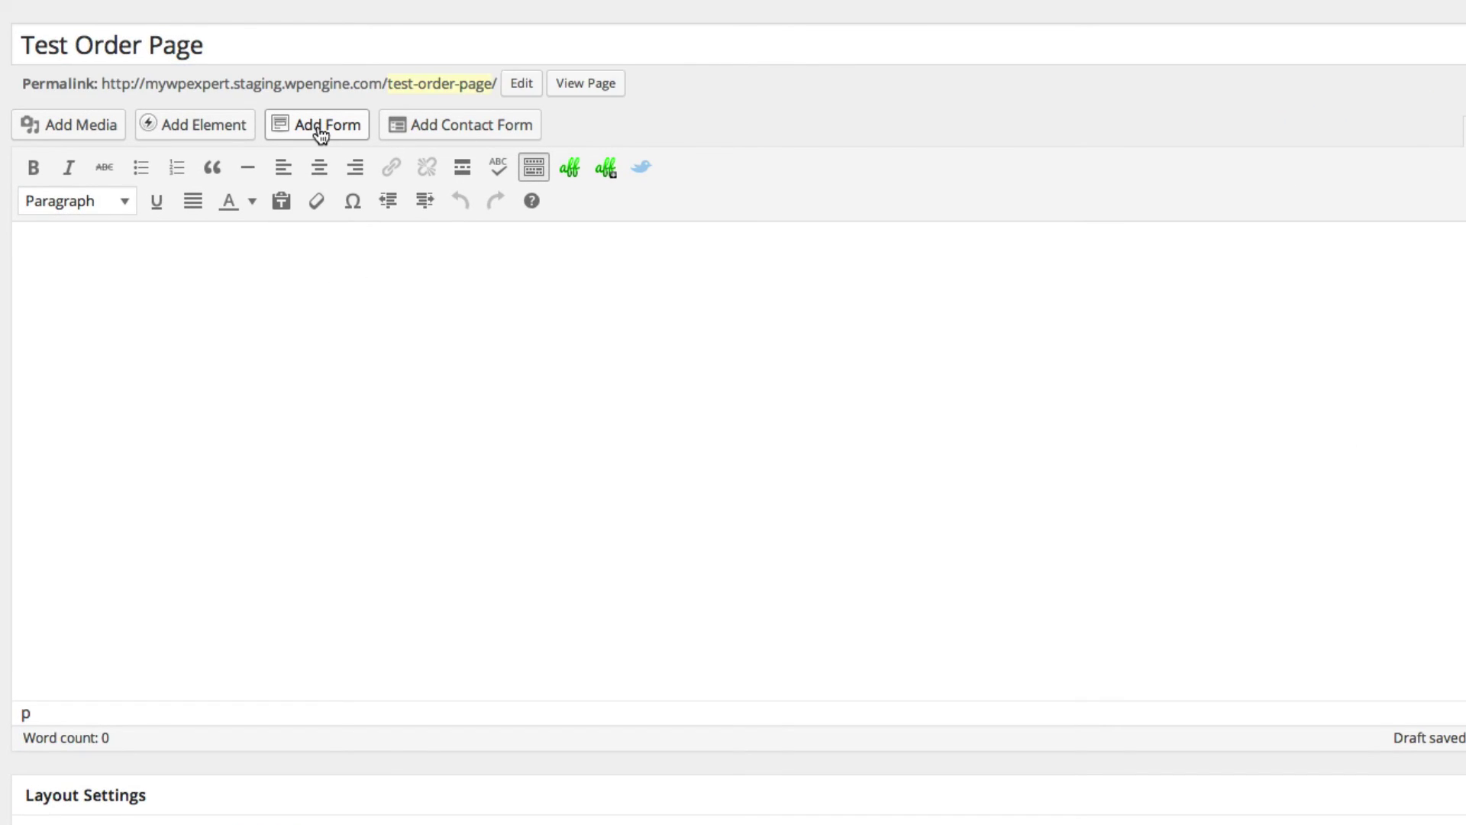
# - Embed the Test Order Form 1 shortcode into the page
pyautogui.click(318, 136)
pyautogui.click(622, 98)
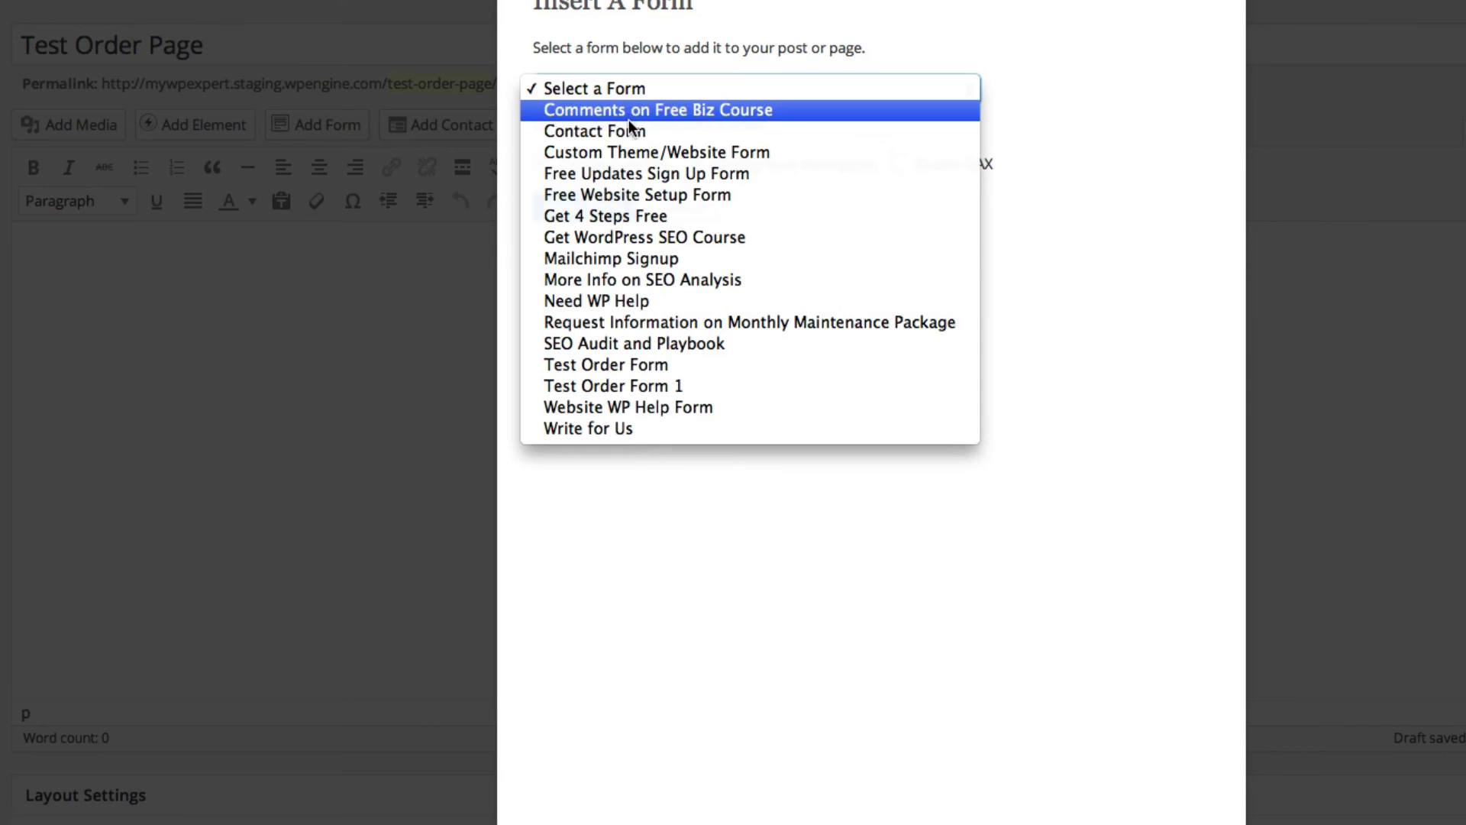
pyautogui.click(678, 386)
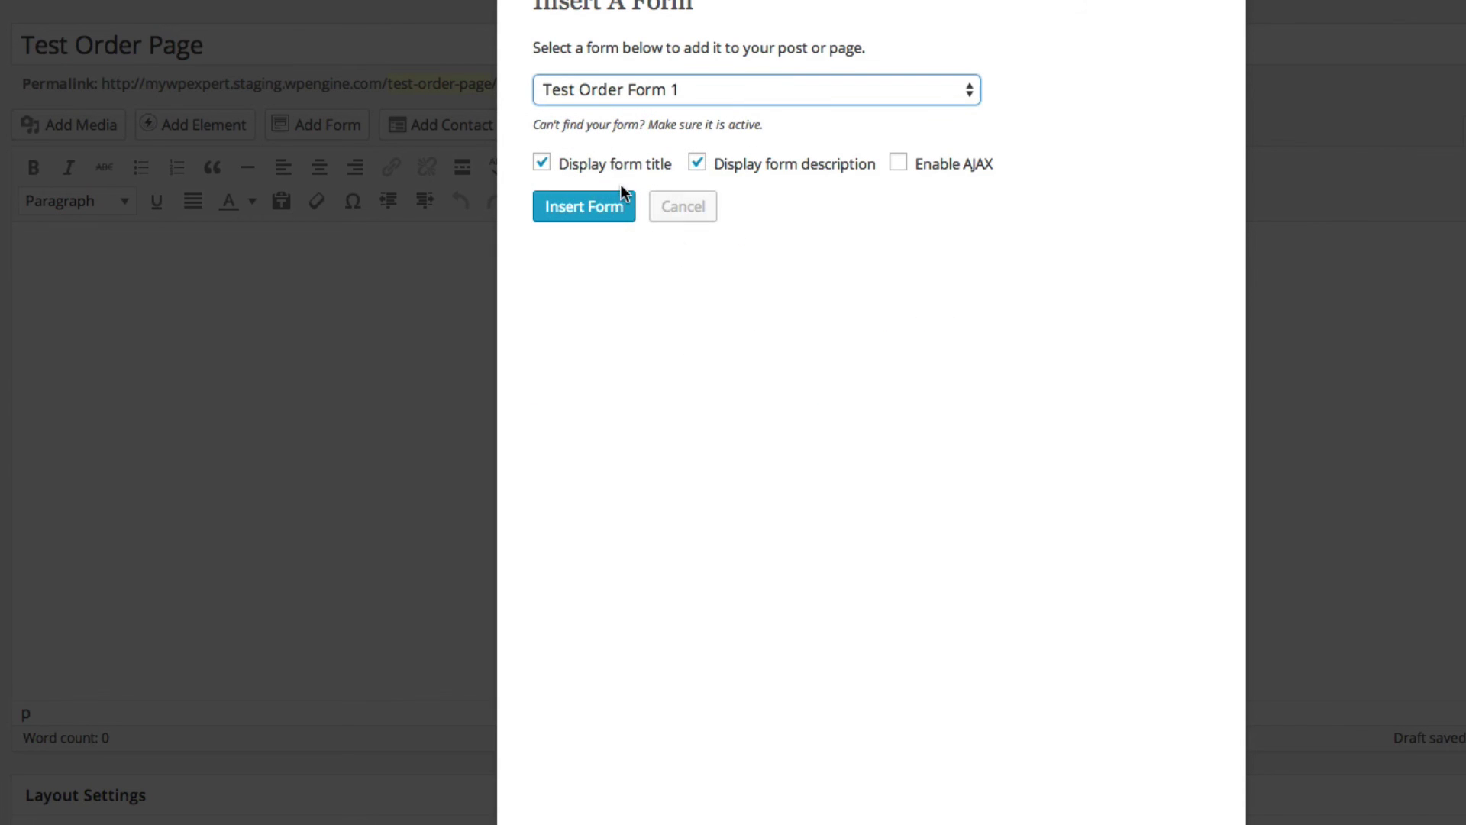
pyautogui.click(615, 203)
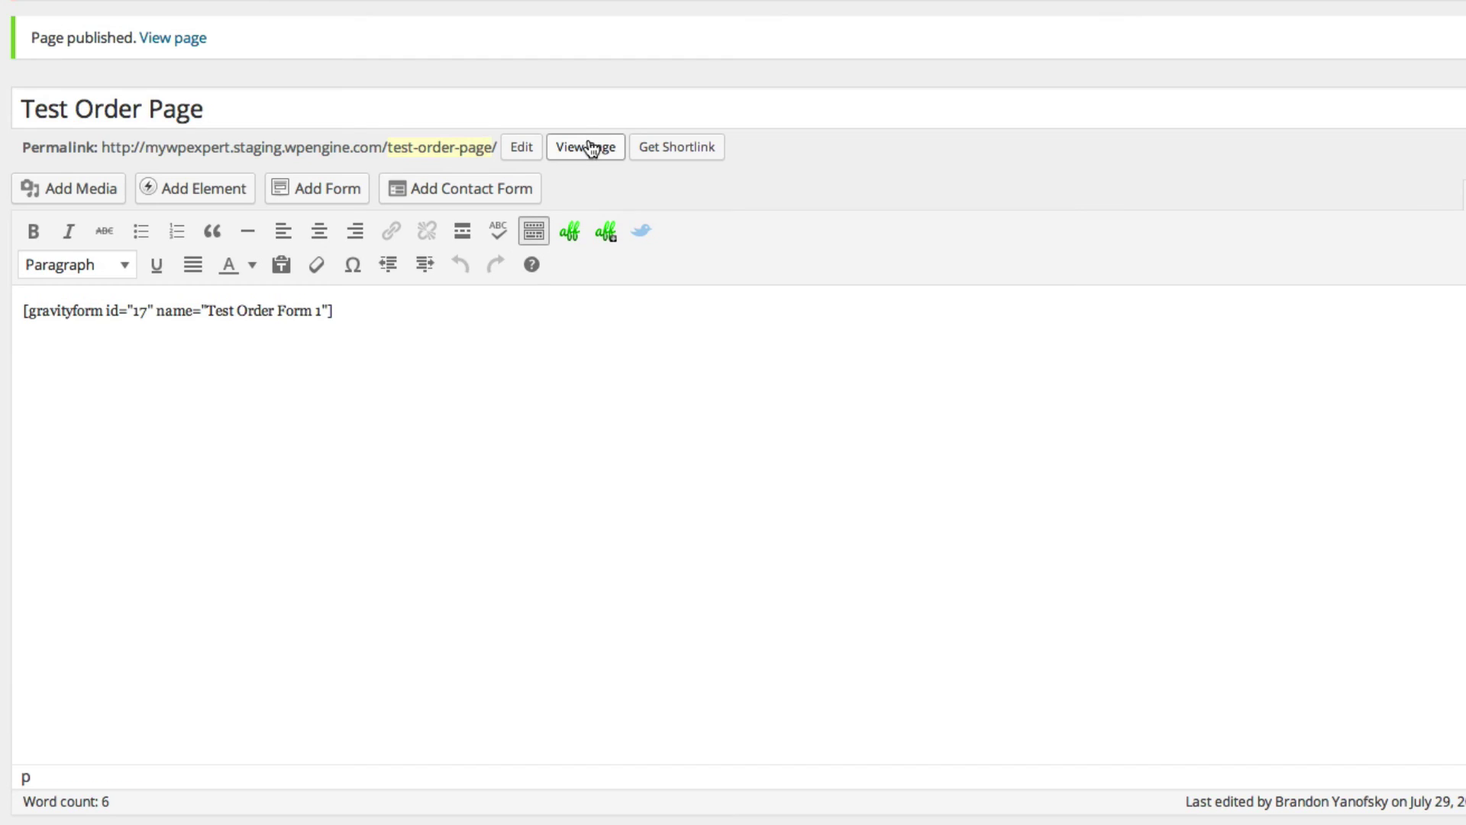
# - On the live Test Order Page, enter the customer's first name, last name and e-mail address
pyautogui.click(588, 147)
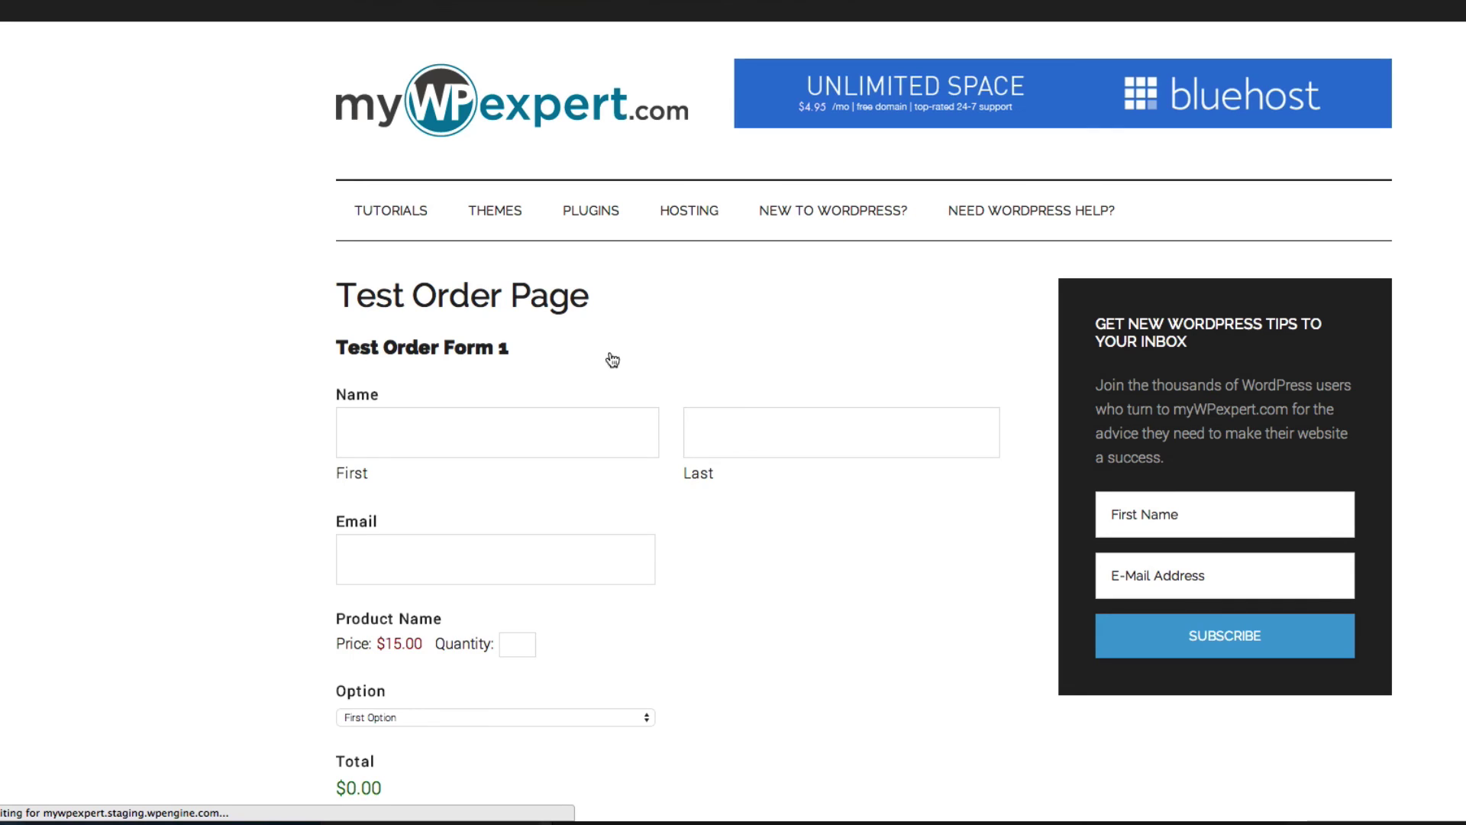
pyautogui.click(611, 433)
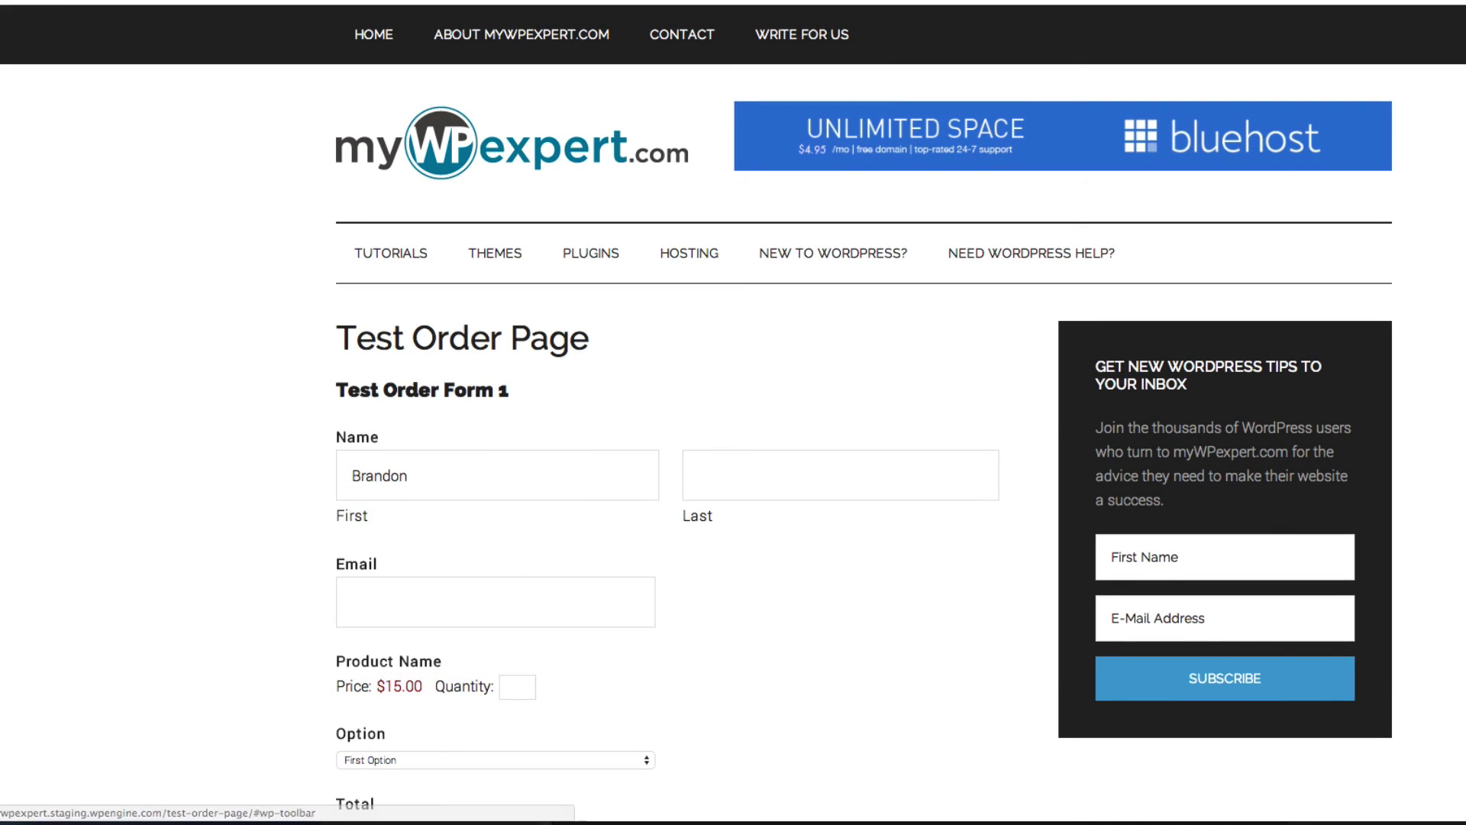
pyautogui.click(835, 459)
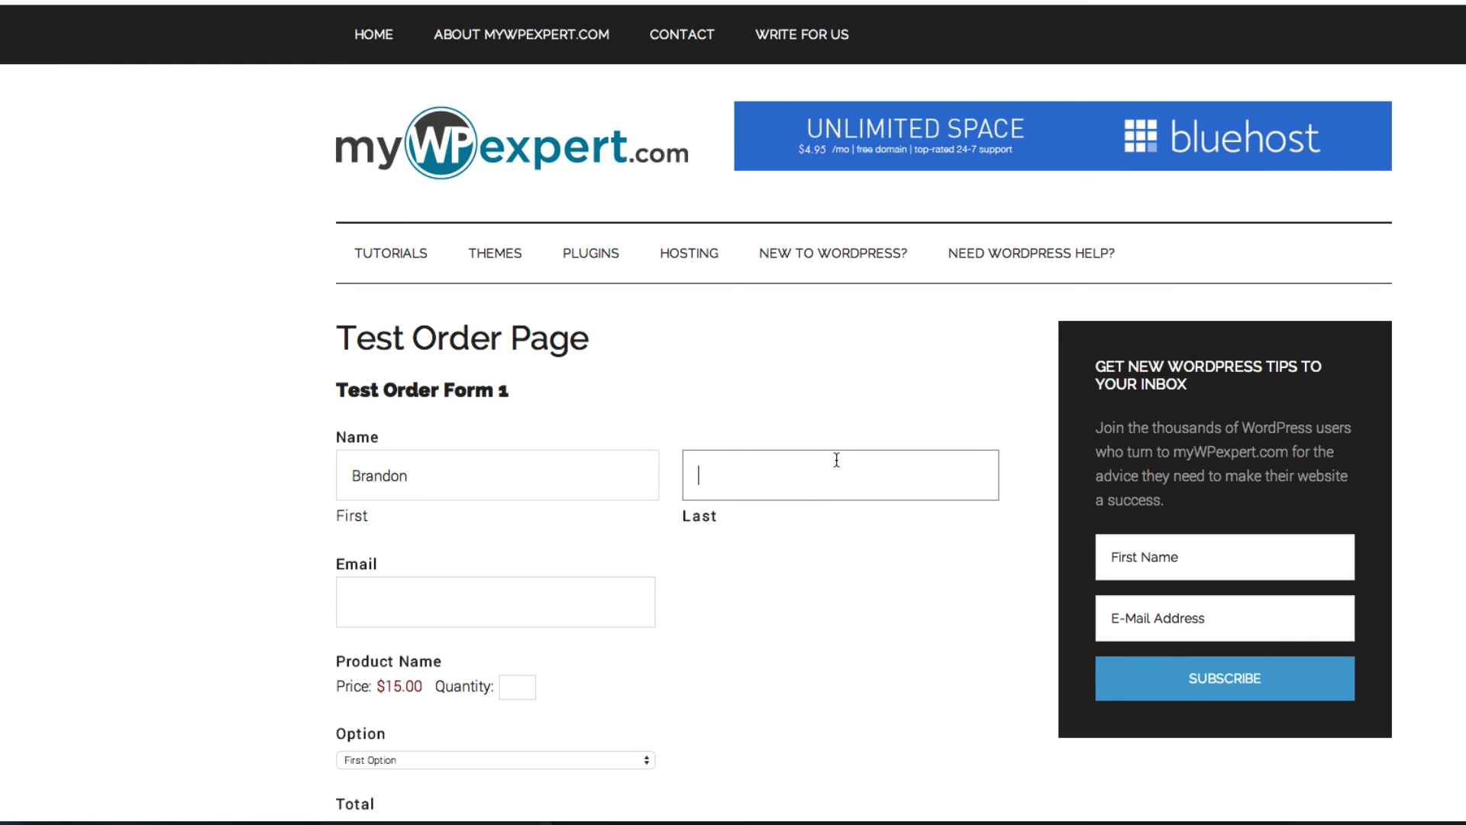
pyautogui.click(495, 602)
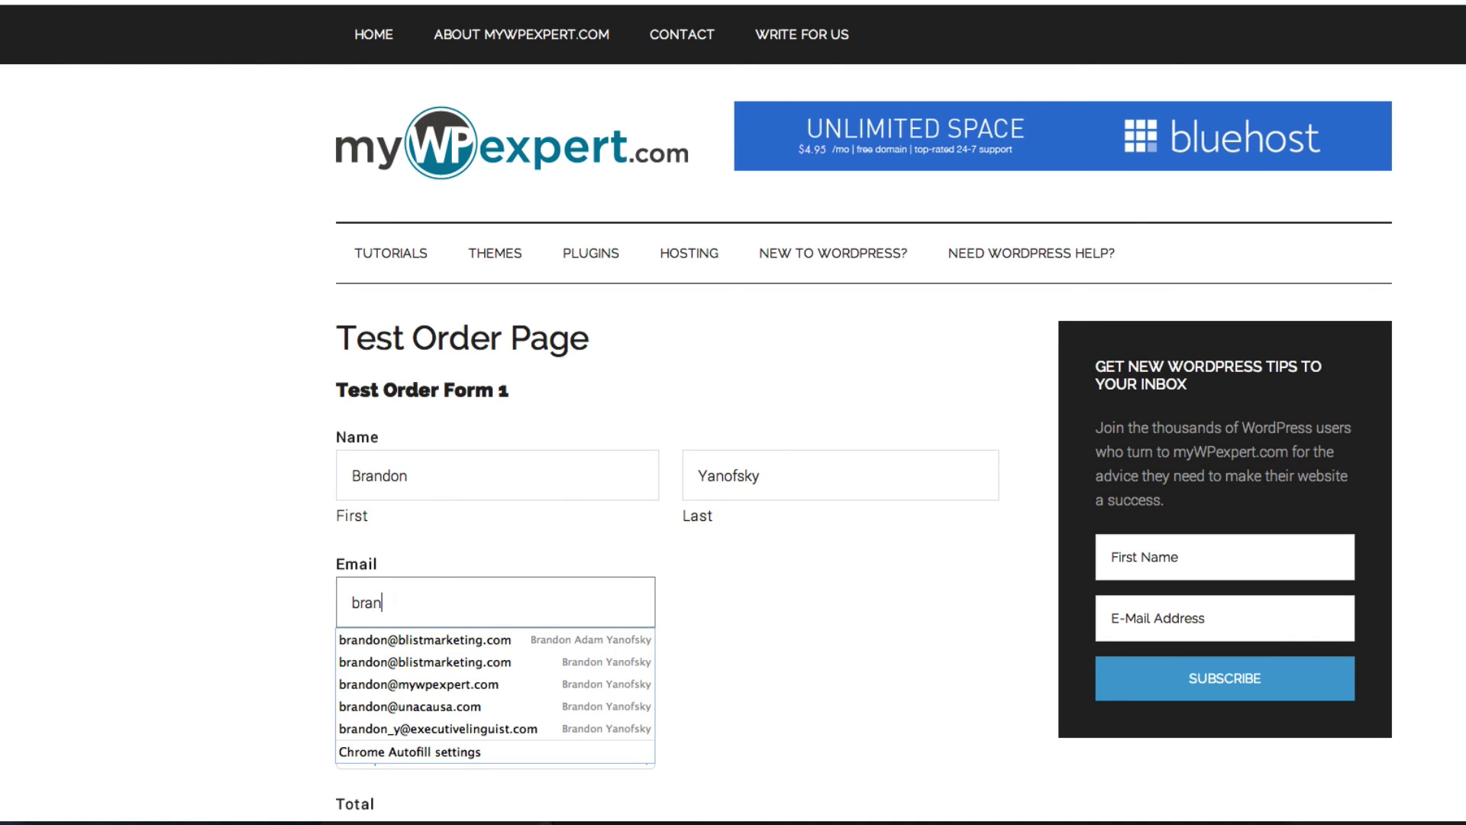
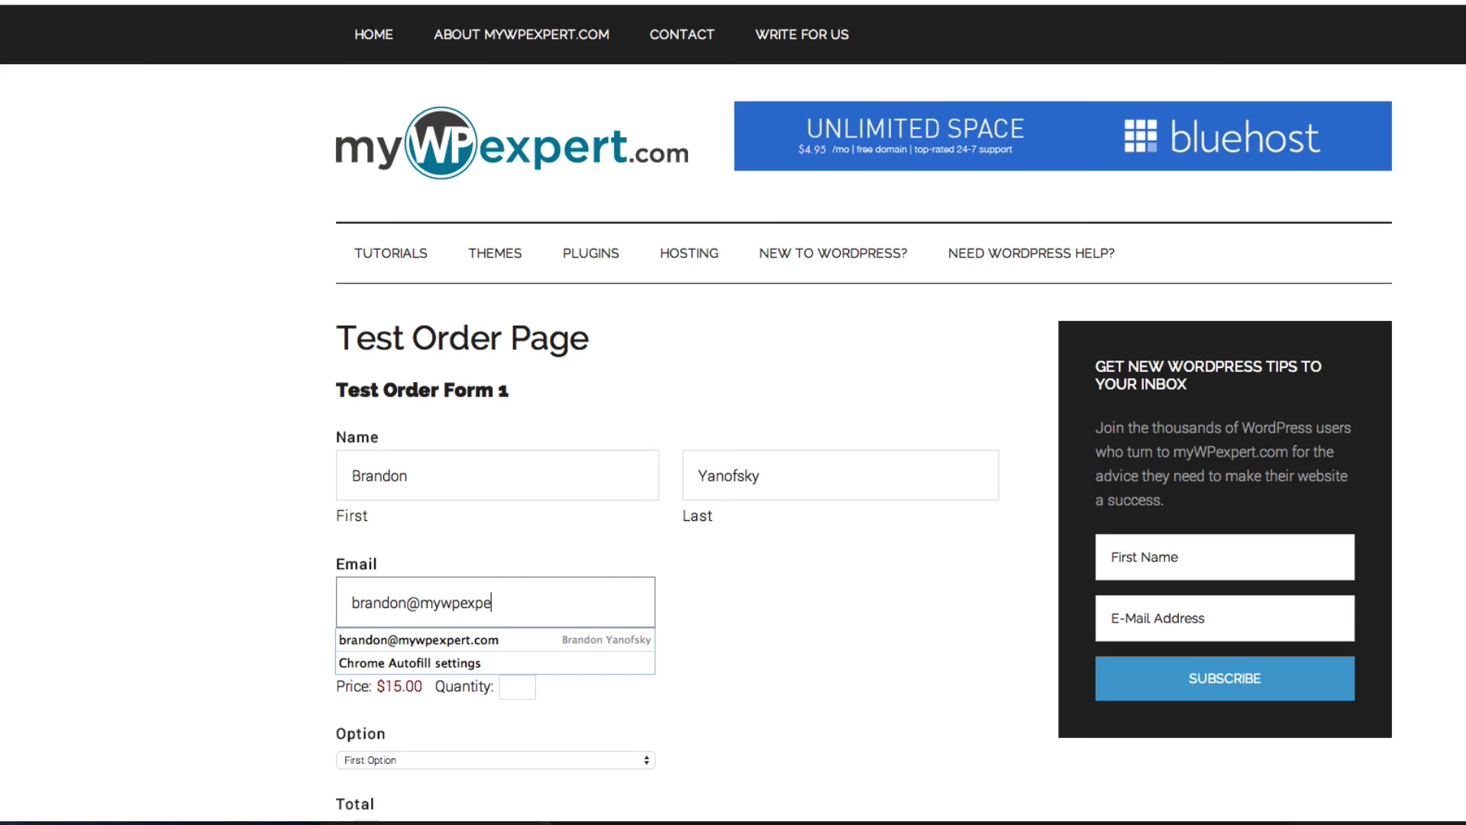
# - Set Quantity to 1 so the total reads $15.00, then submit the test order
pyautogui.press('Tab')
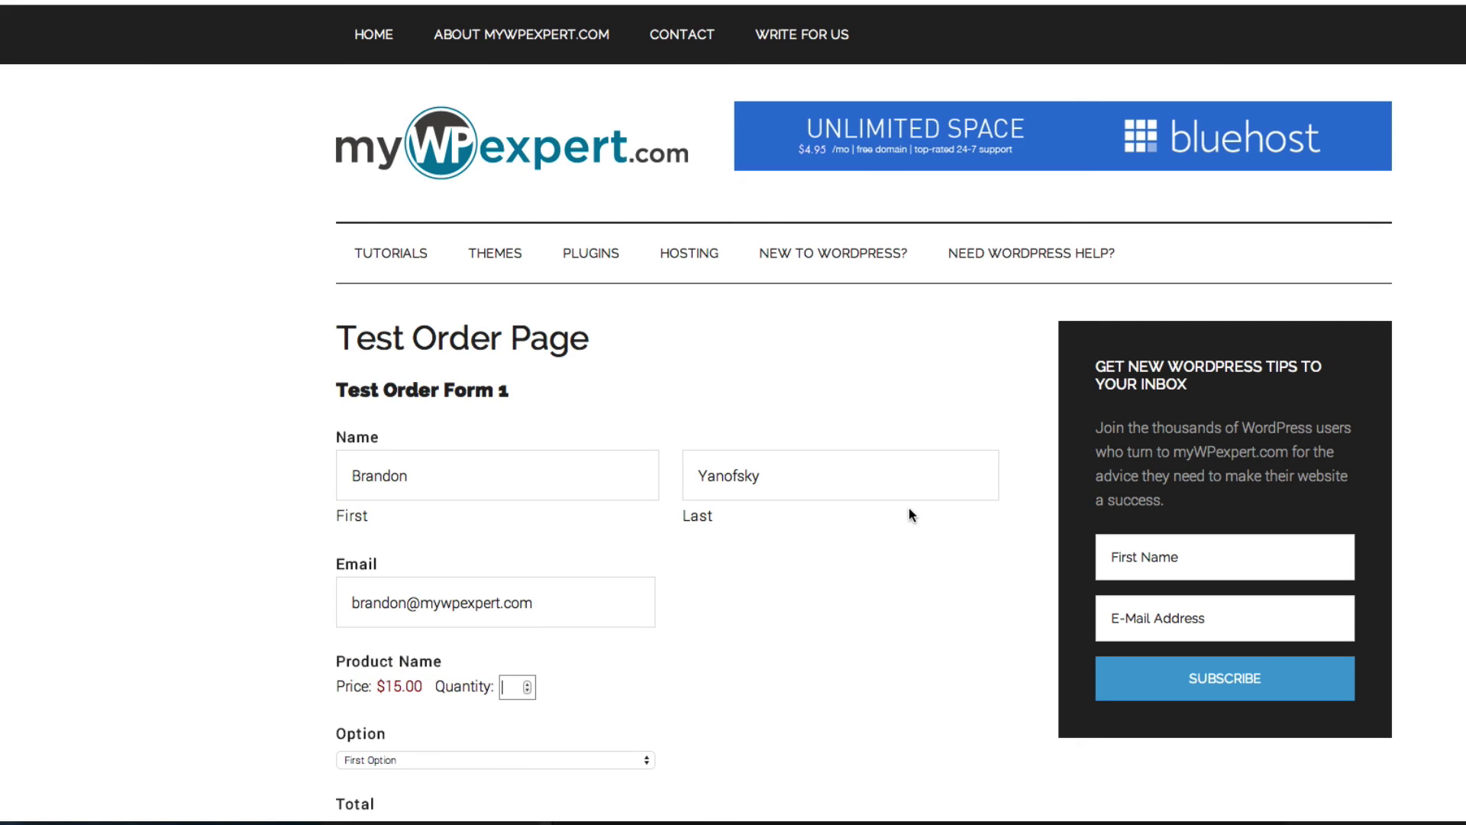
pyautogui.scroll(-3, 893, 613)
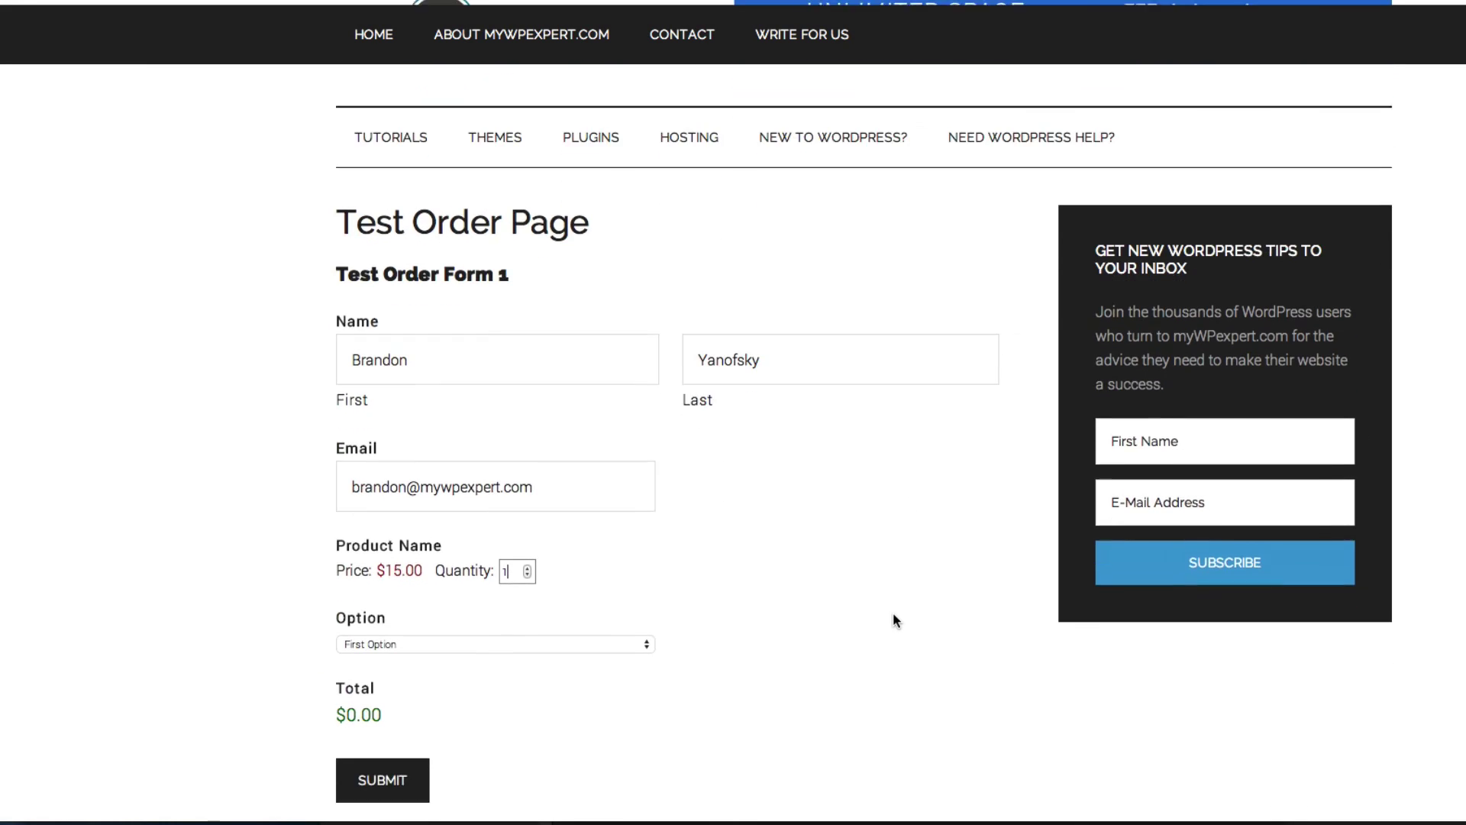
pyautogui.click(530, 694)
pyautogui.click(424, 711)
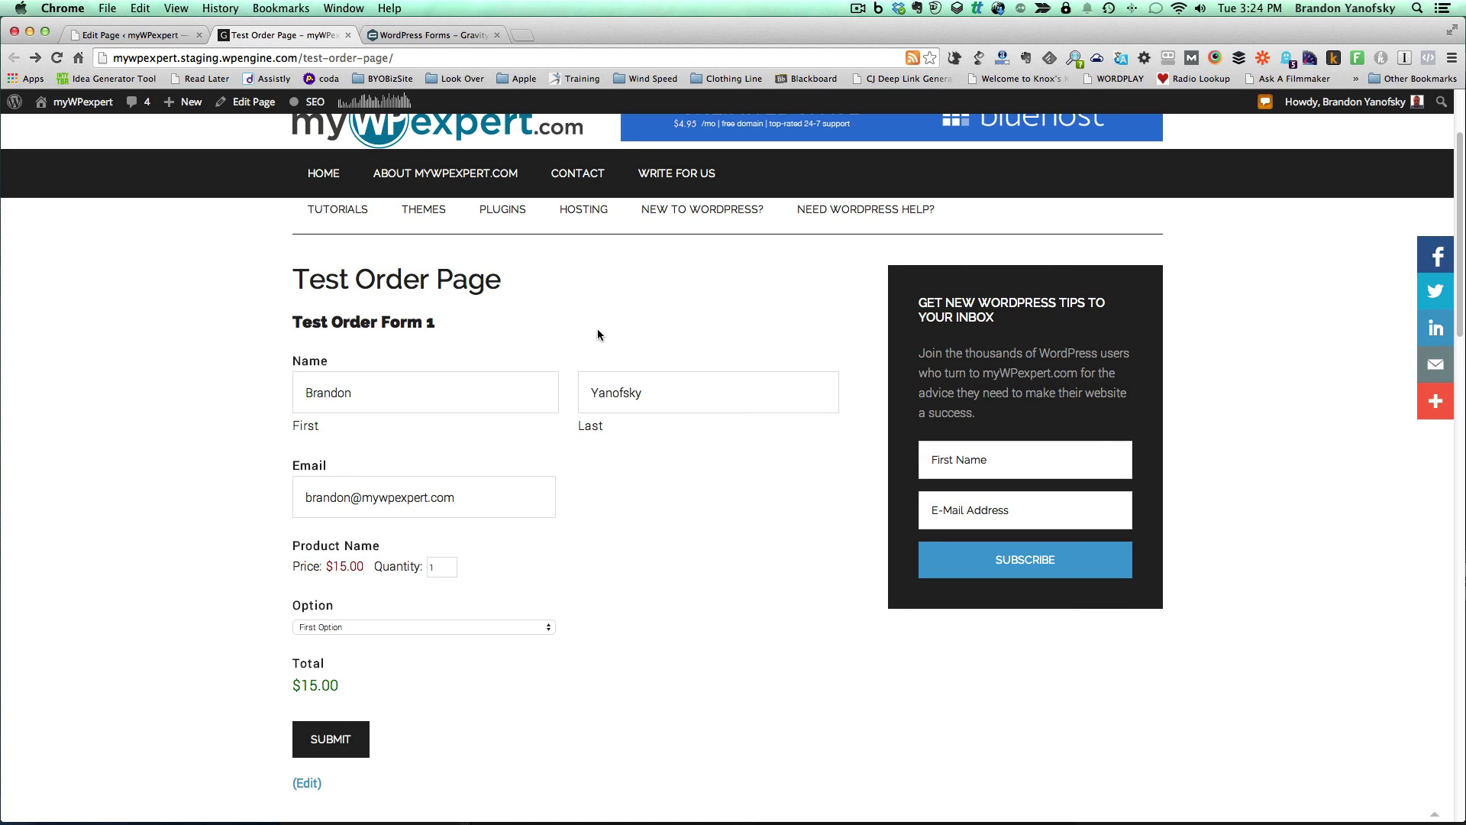
pyautogui.scroll(-1, 597, 330)
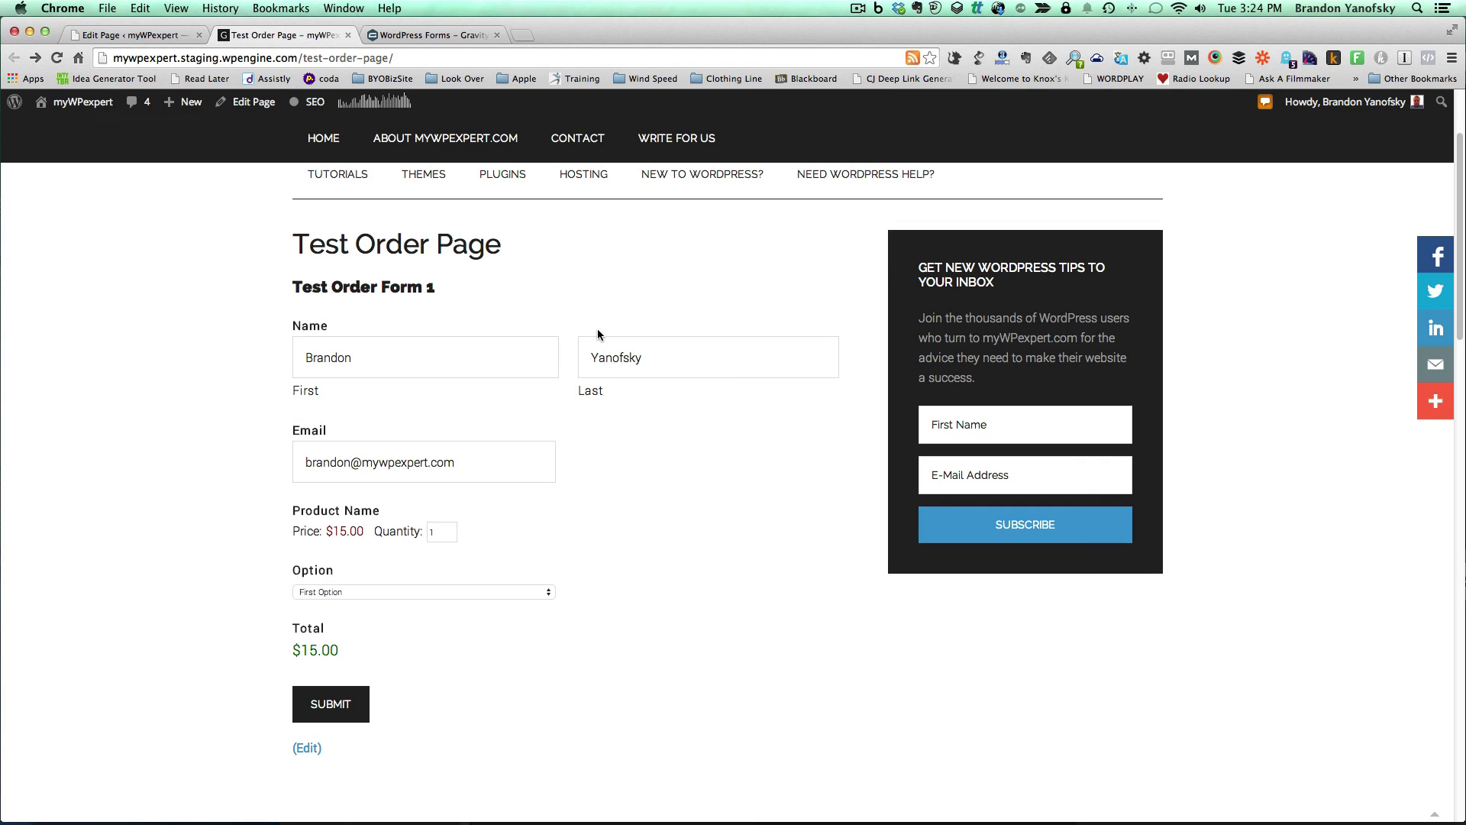